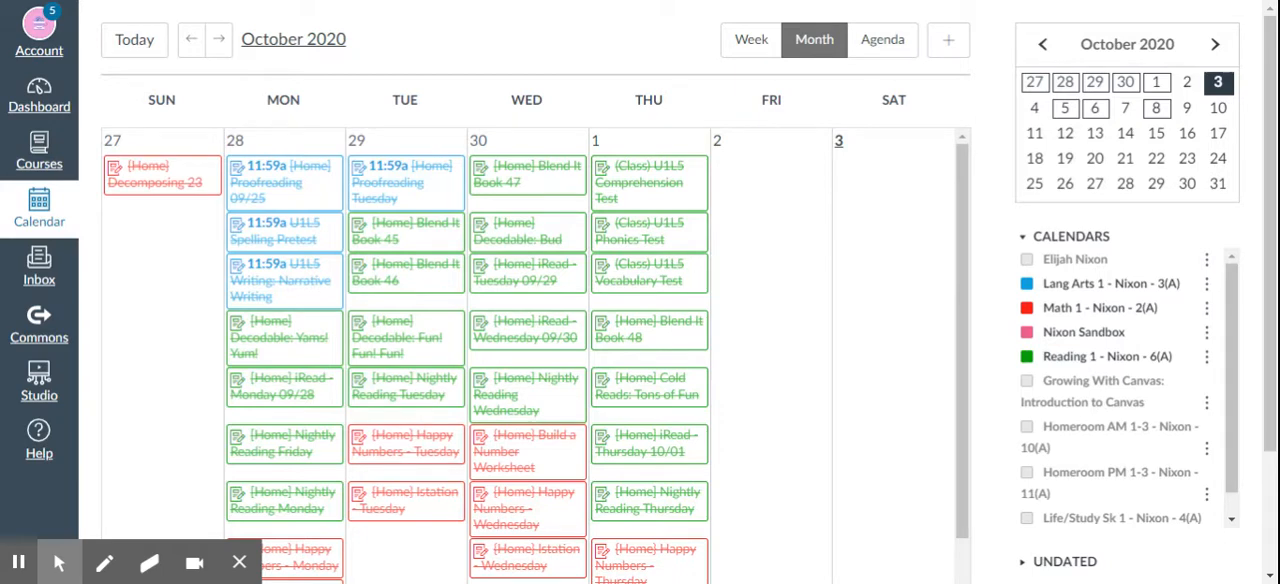
# - Show only the sandbox course calendar and start an appointment group named "Parent-Teacher Conferences" on October 22, 2020
pyautogui.click(1031, 285)
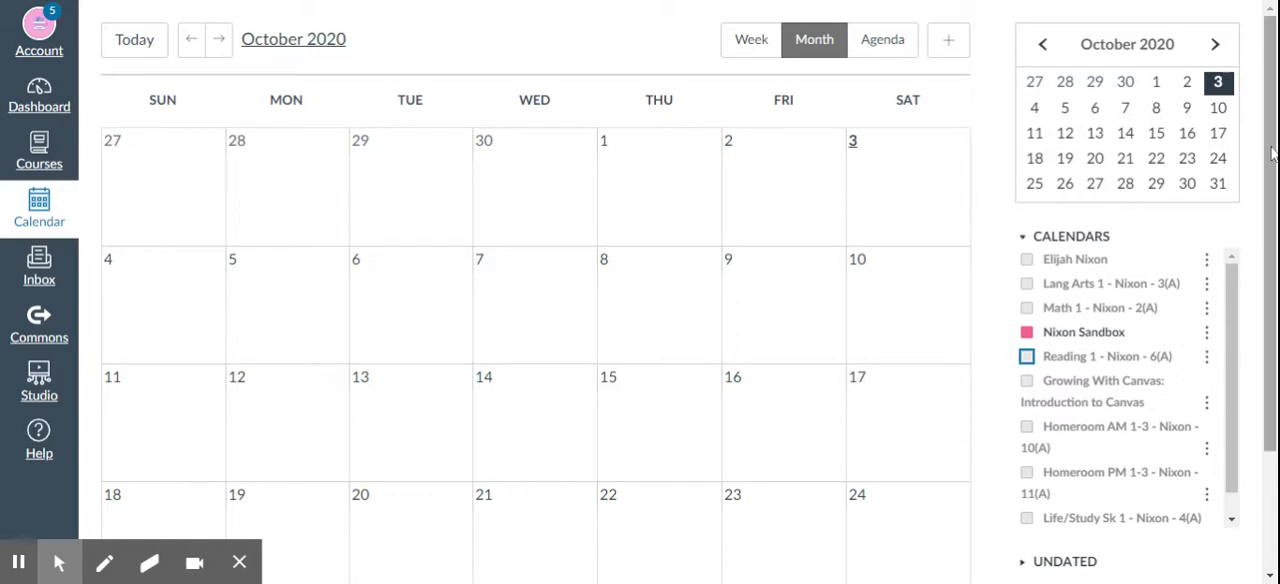
pyautogui.scroll(-2, 1262, 316)
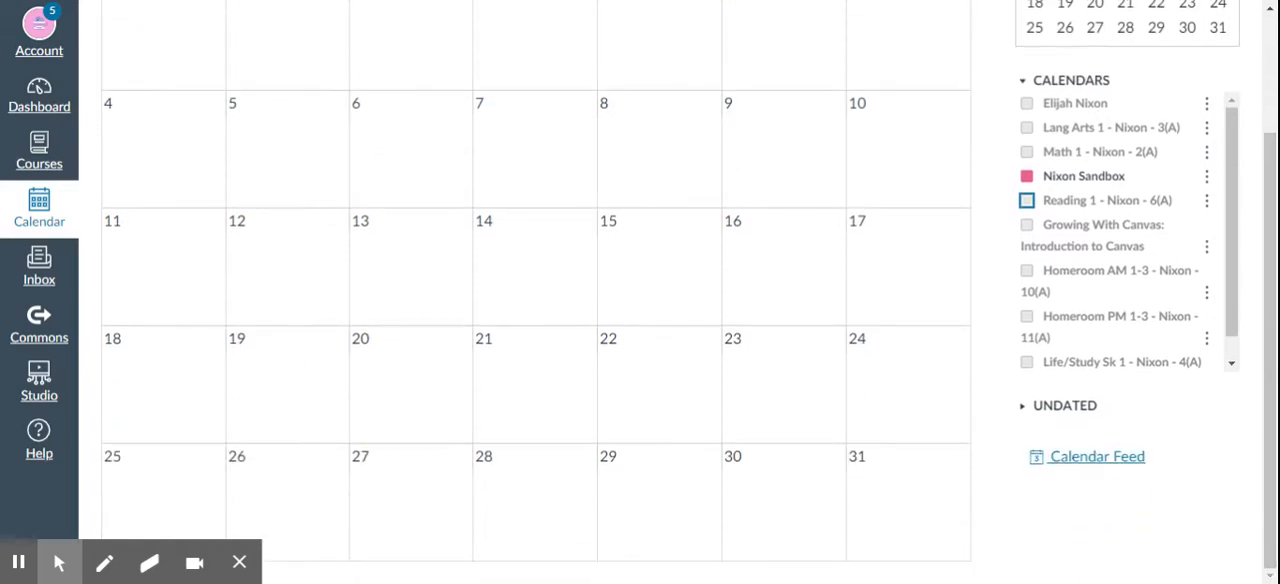
pyautogui.click(634, 394)
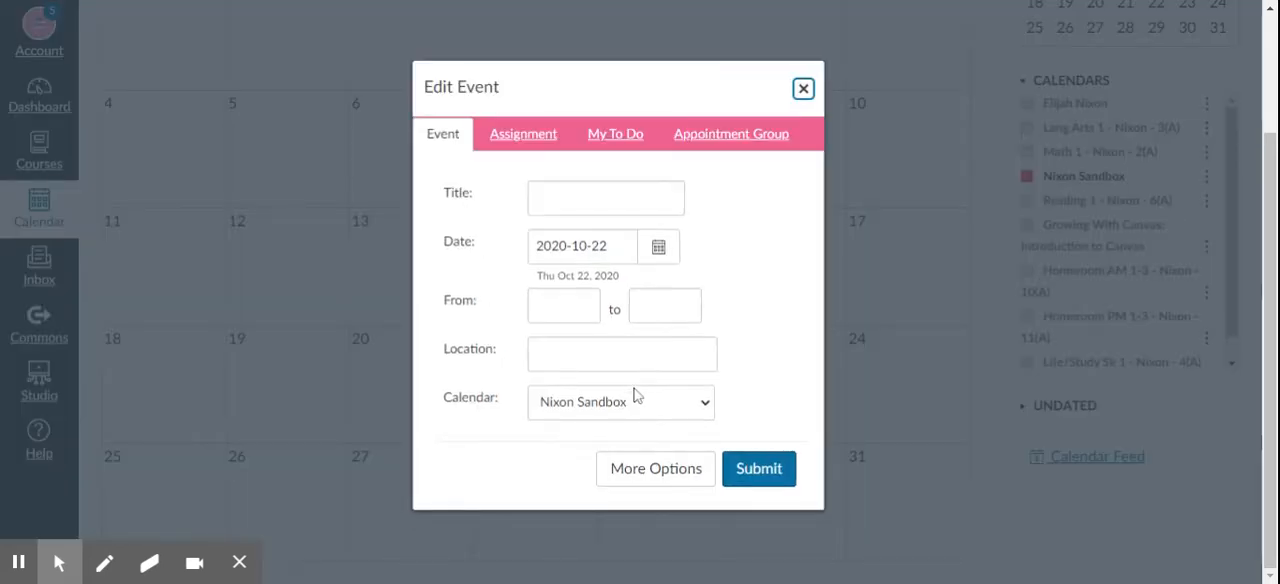
pyautogui.click(726, 142)
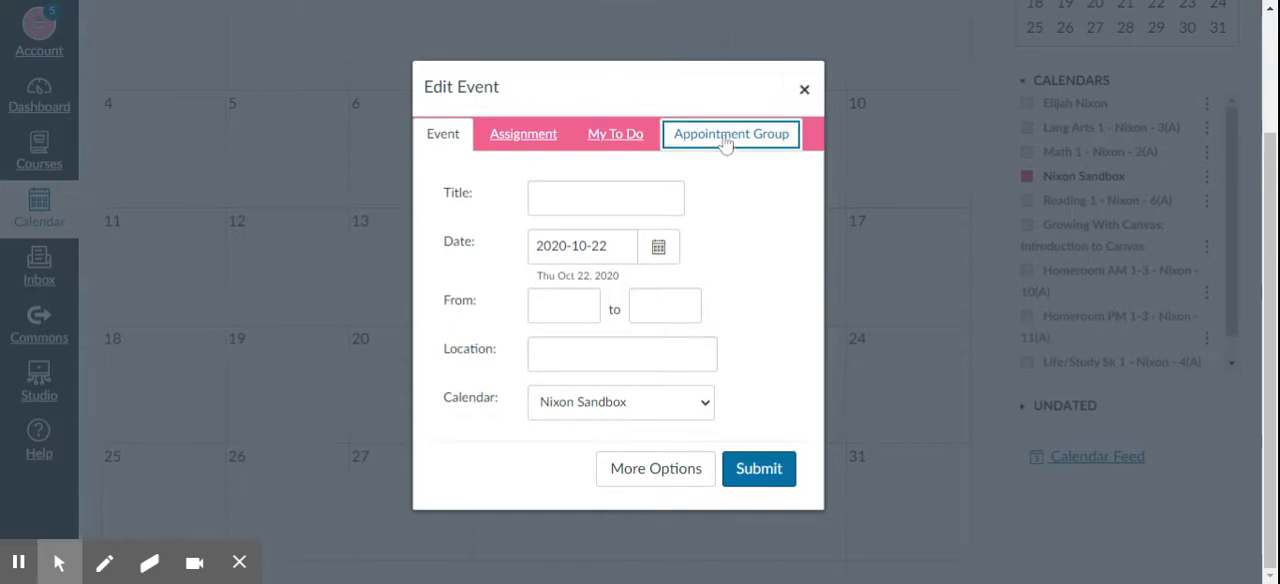
pyautogui.click(526, 238)
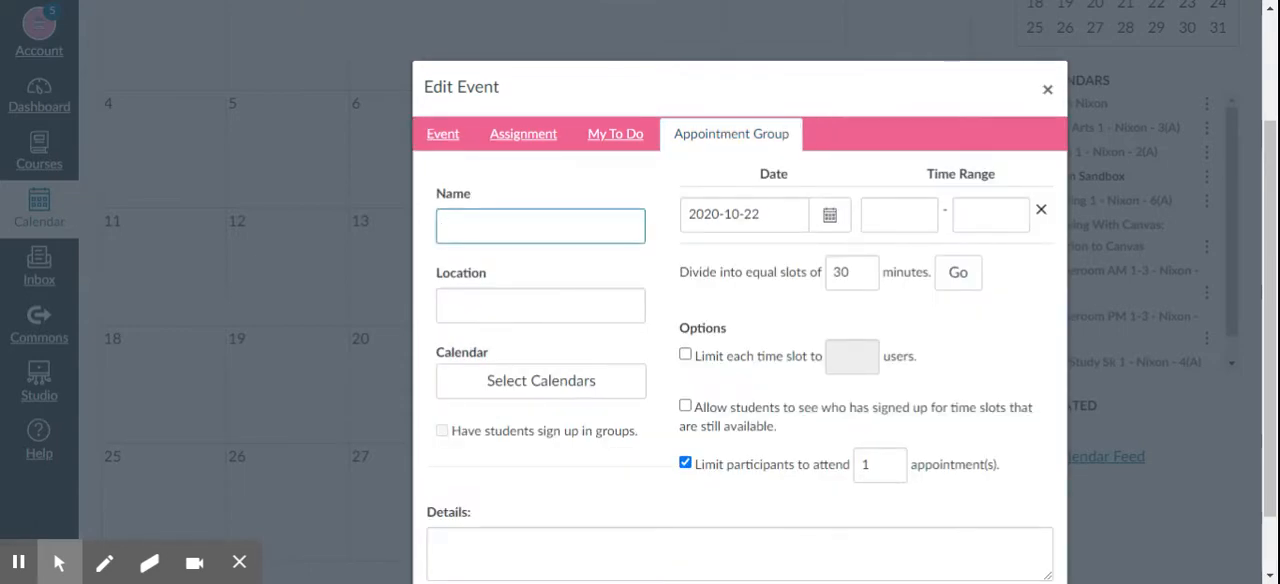
pyautogui.write('Parent-Teacher Conferences')
pyautogui.press('Return')
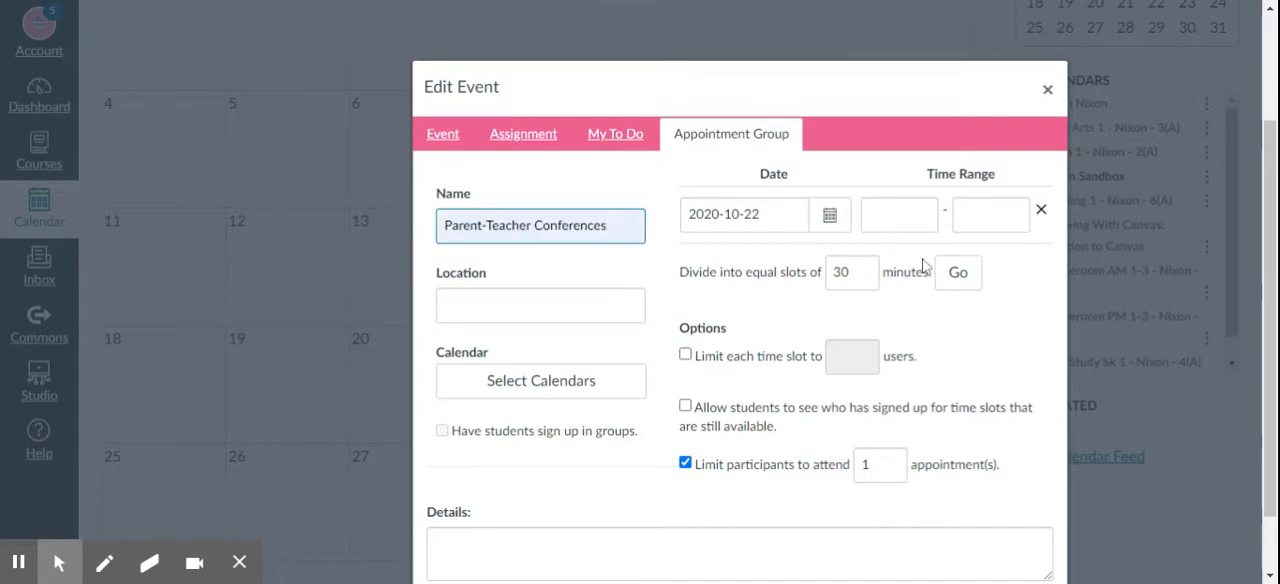
# - Set the appointment time range to 1:30pm–8:00pm and divide it into equal 15-minute slots
pyautogui.click(899, 214)
pyautogui.write('1:30pm')
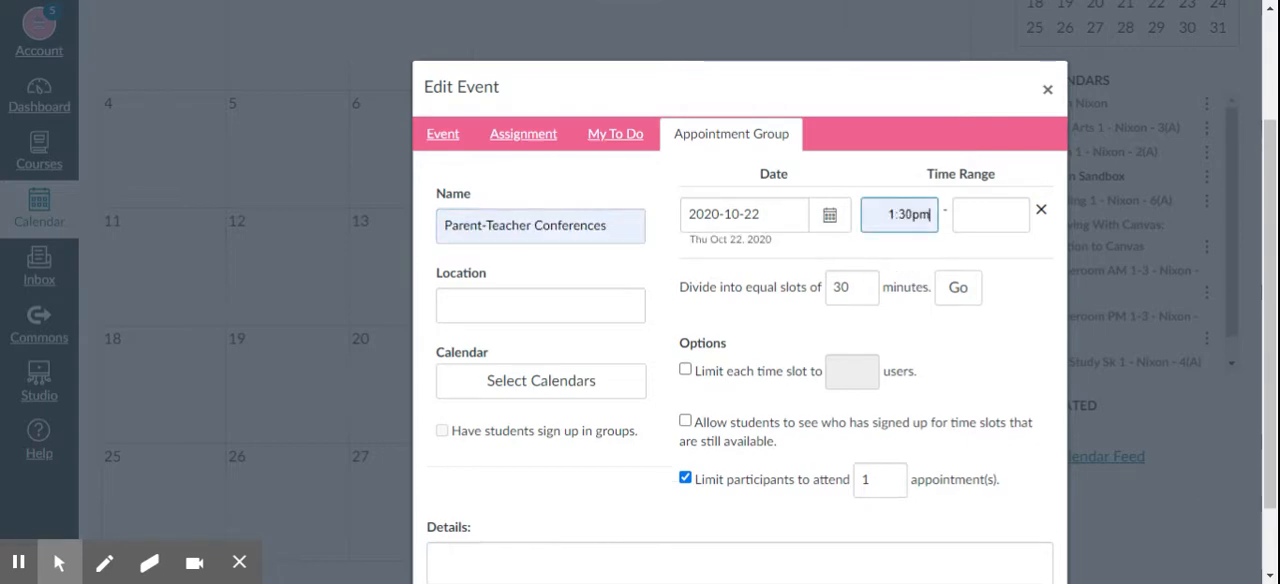
pyautogui.press('Tab')
pyautogui.write('8:00 pm')
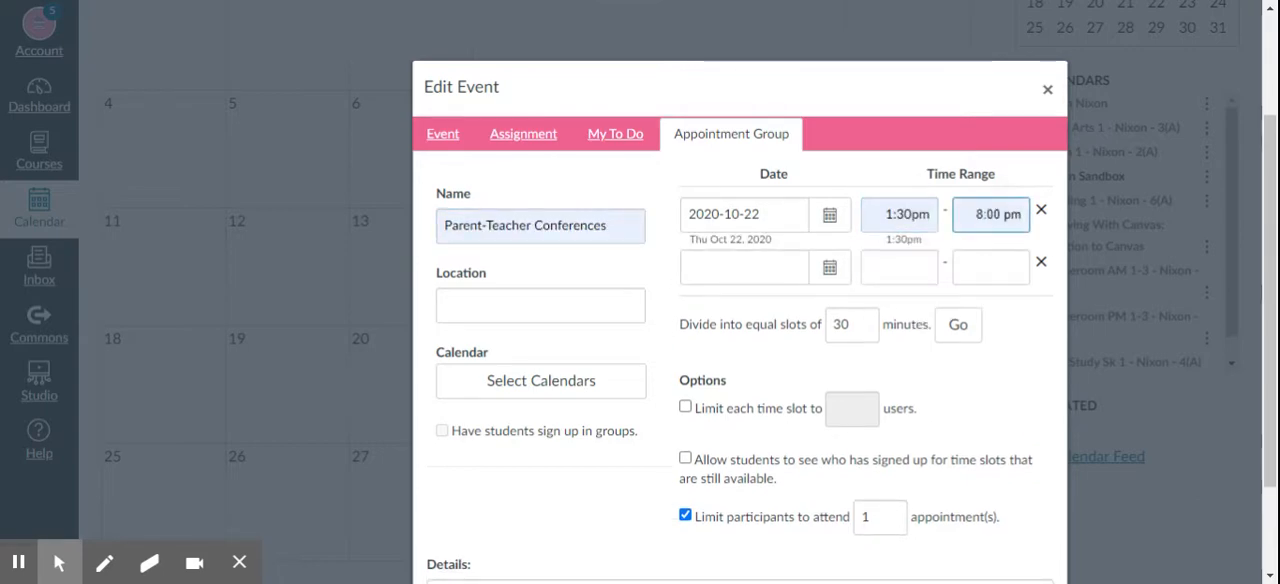
pyautogui.click(755, 308)
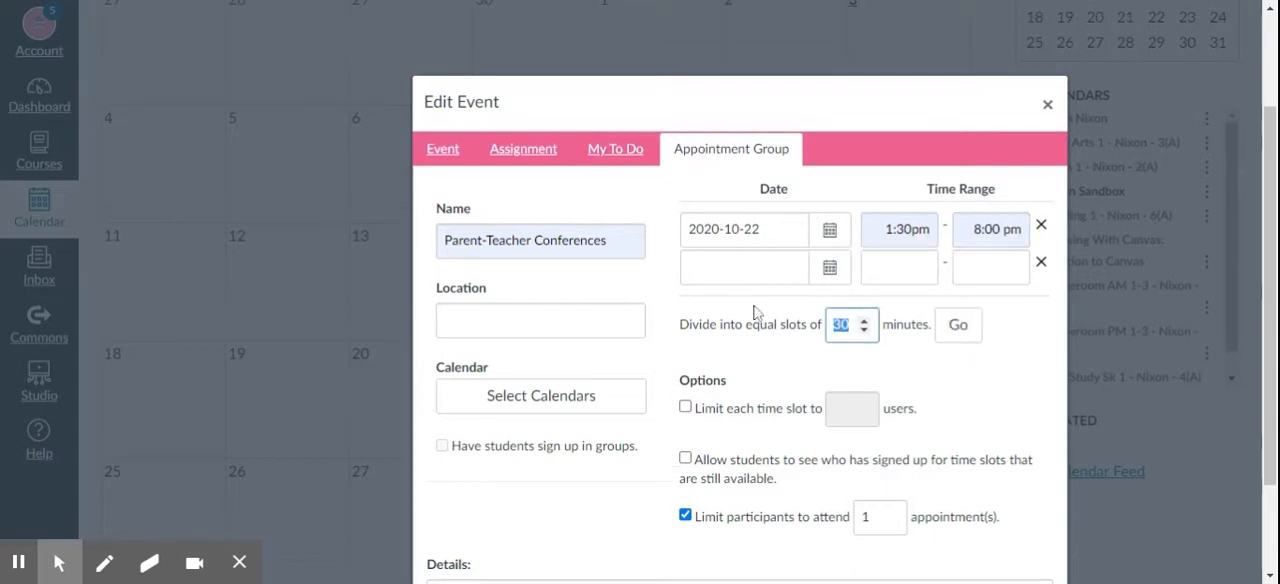
pyautogui.write('15')
pyautogui.click(955, 340)
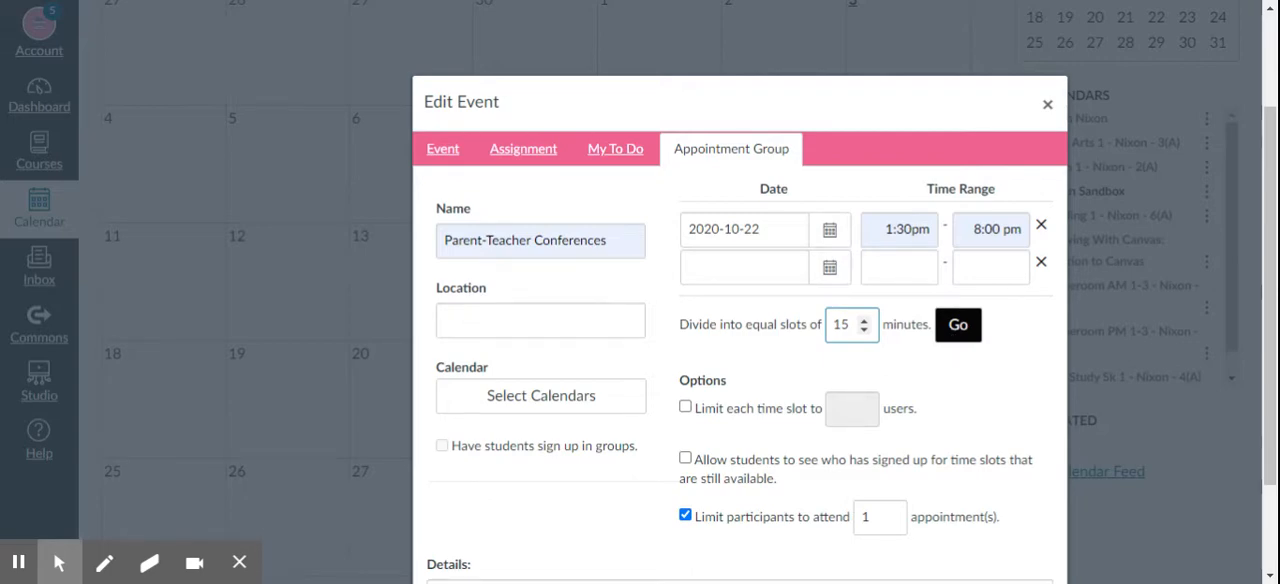
pyautogui.click(958, 325)
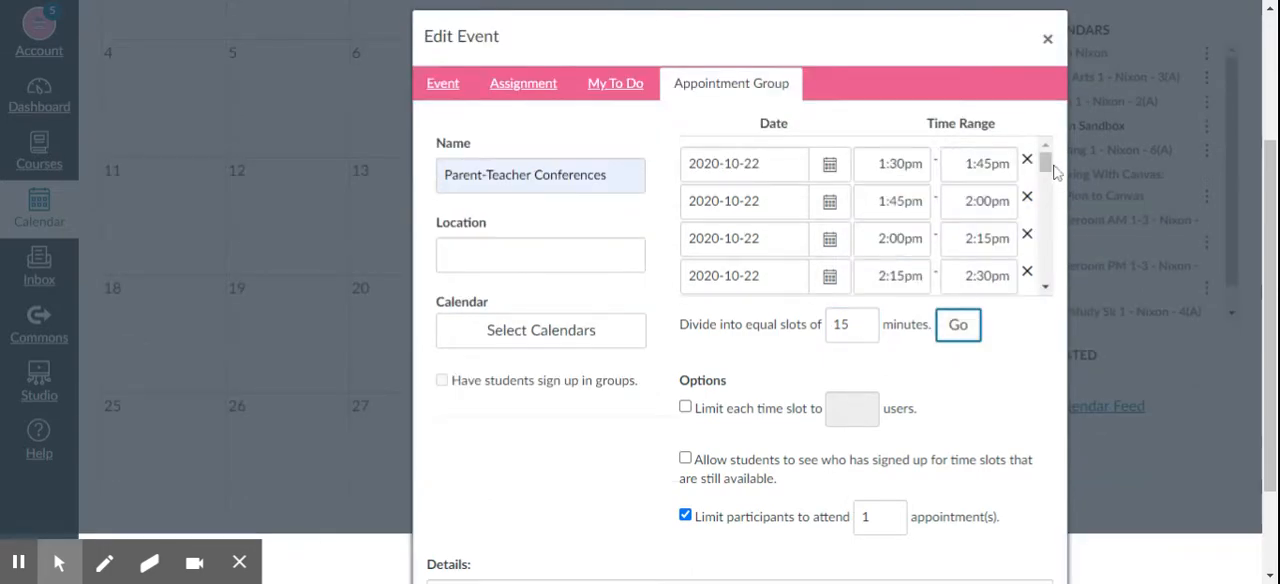
pyautogui.scroll(-3, 1051, 170)
pyautogui.scroll(3, 1046, 190)
pyautogui.scroll(-10, 1052, 222)
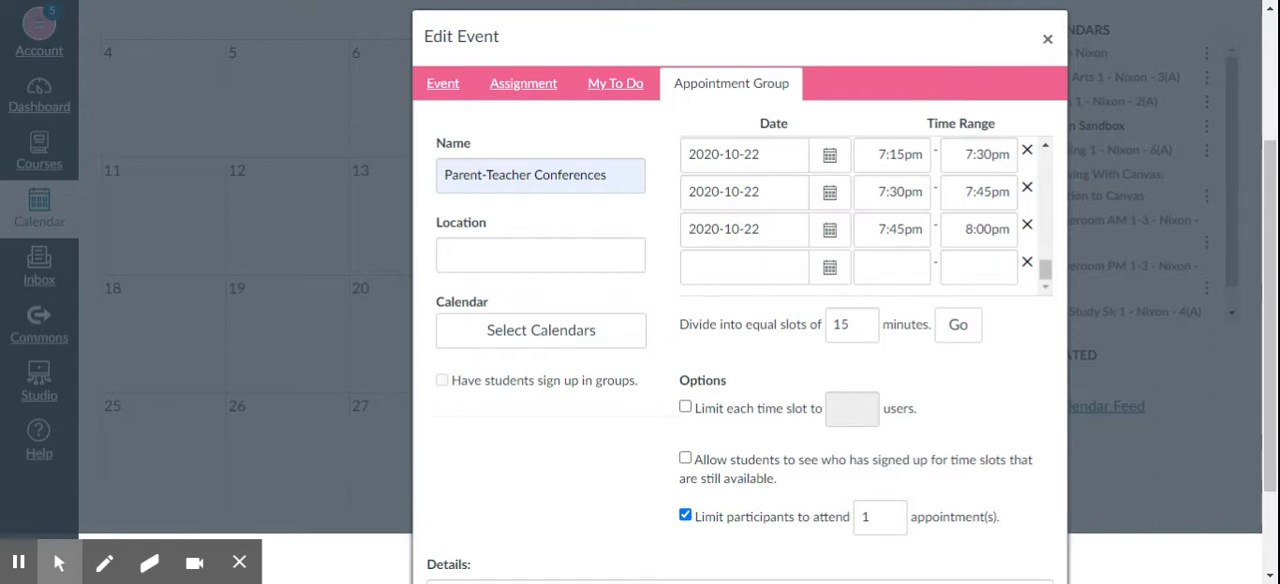
# - Assign the appointment group to the sandbox course calendar and limit each time slot to 1 user
pyautogui.scroll(-2, 1210, 257)
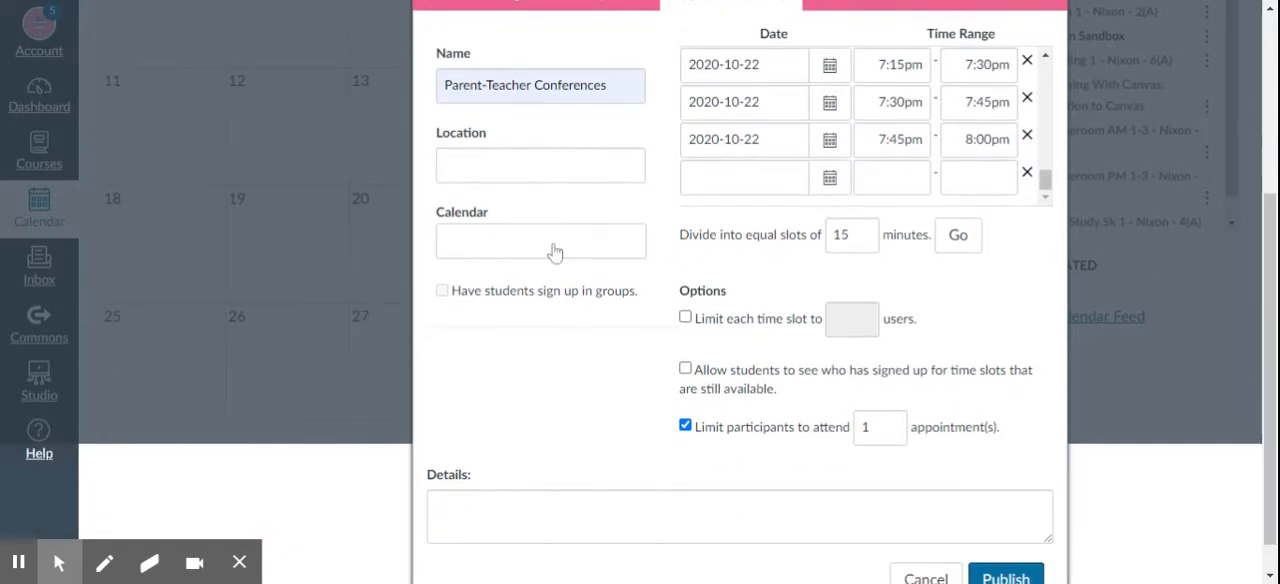
pyautogui.click(555, 252)
pyautogui.click(458, 272)
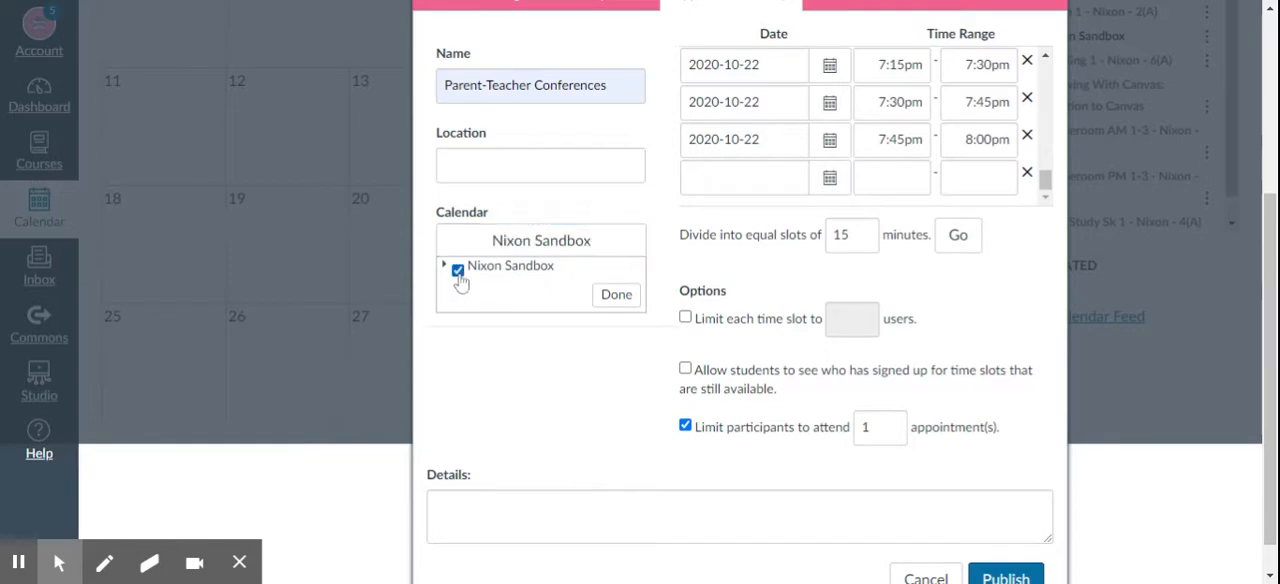
pyautogui.click(443, 265)
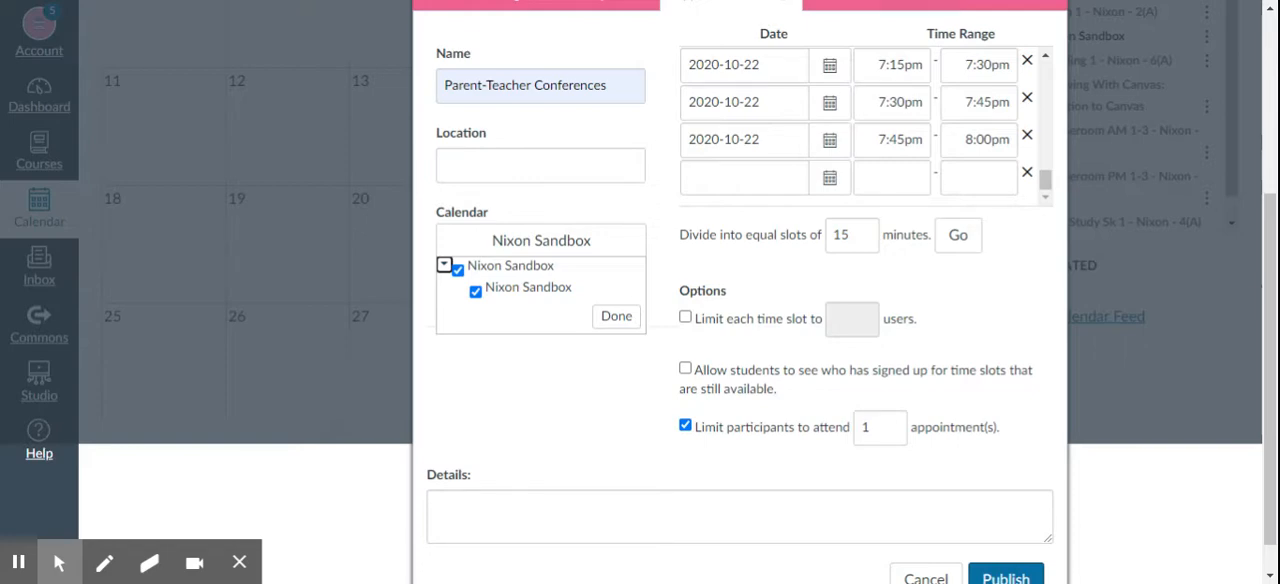
pyautogui.click(604, 320)
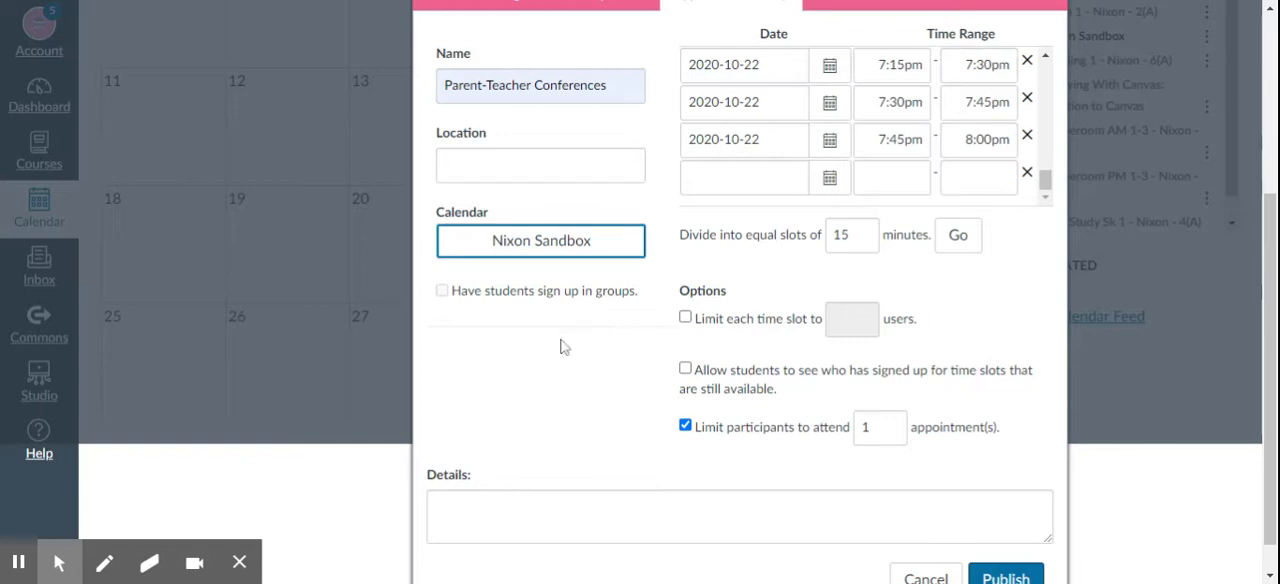
pyautogui.click(687, 322)
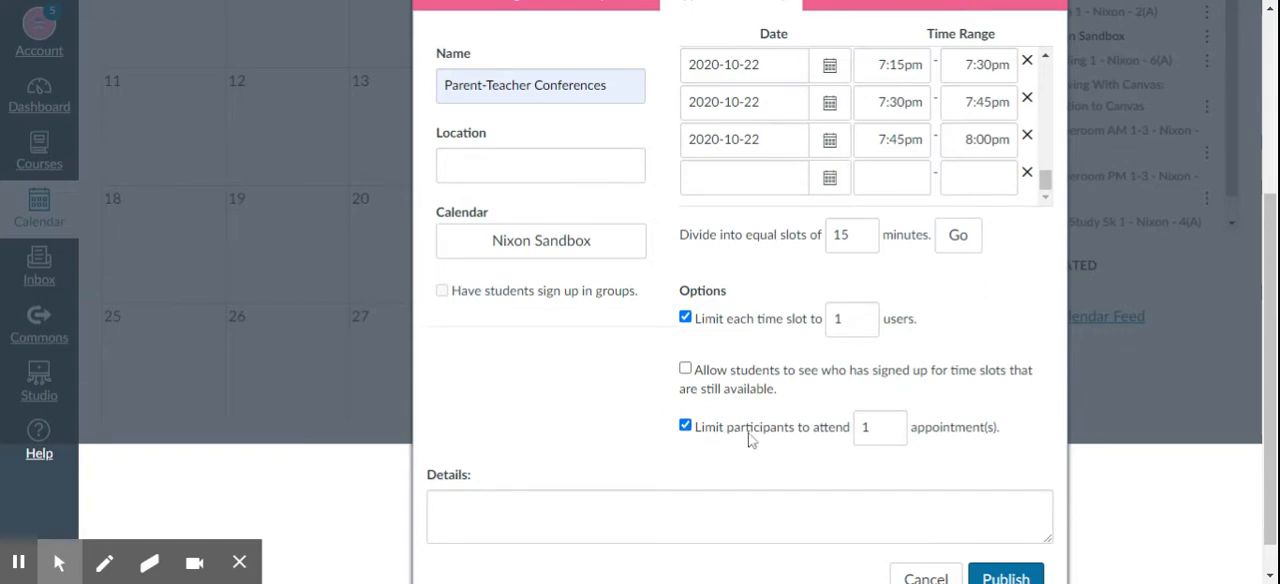
pyautogui.click(685, 428)
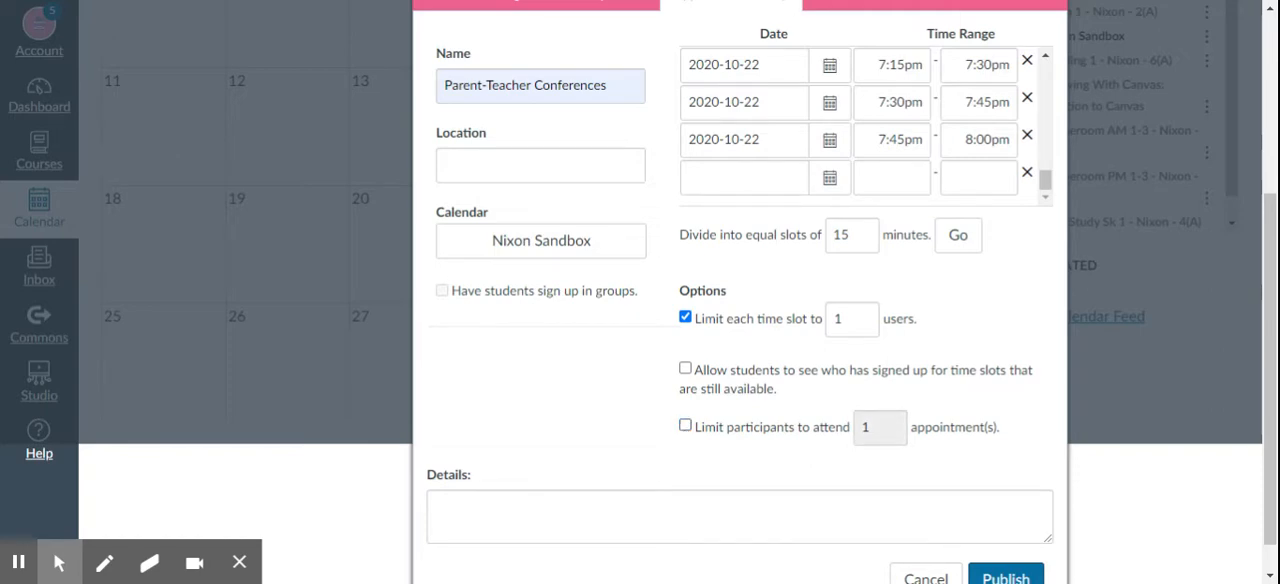
pyautogui.click(685, 426)
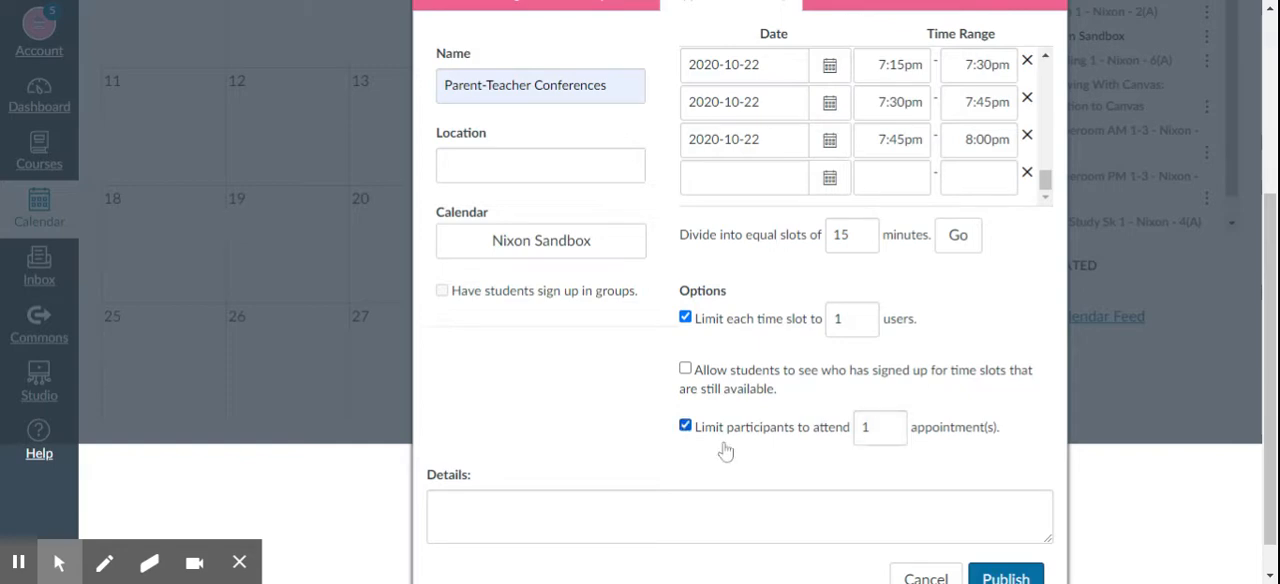
pyautogui.click(892, 423)
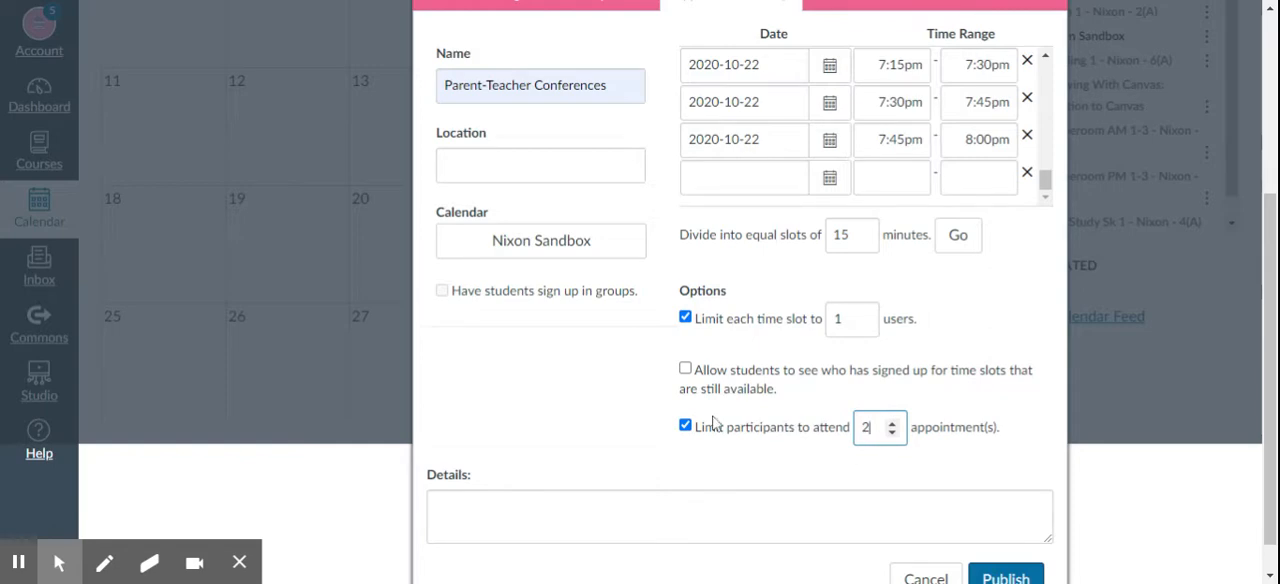
pyautogui.click(893, 434)
# - Add the details "Please type "In-person" or "Google Meets" in your appointment comment." and publish the appointment group
pyautogui.click(740, 516)
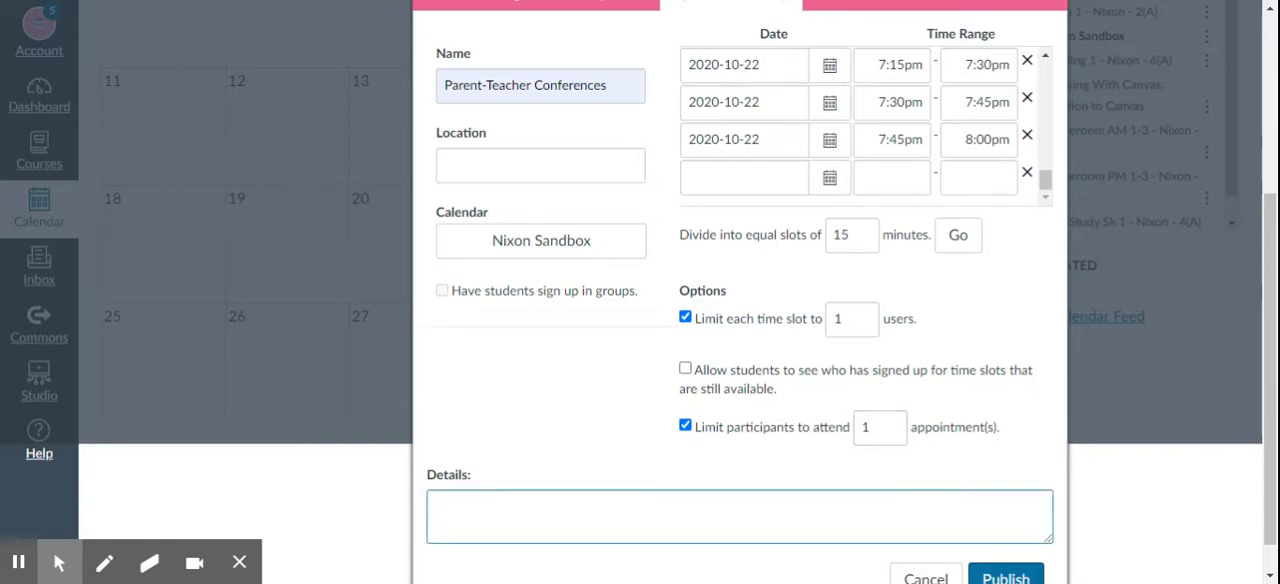
pyautogui.write('Please type "In-person" or "')
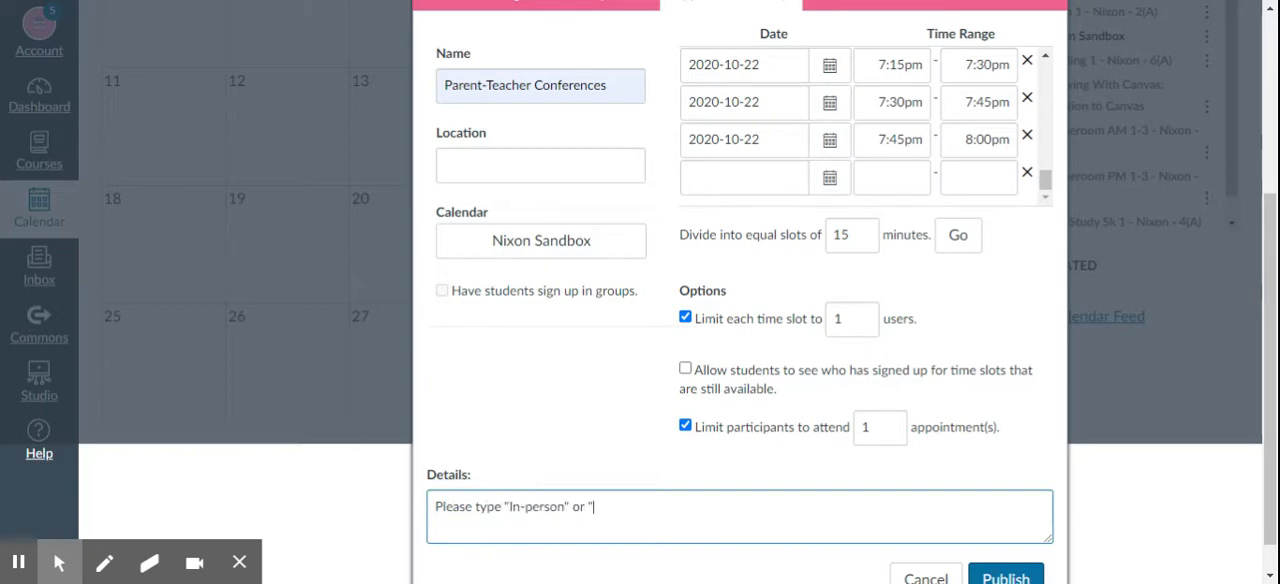
pyautogui.write('Google Meets" in you')
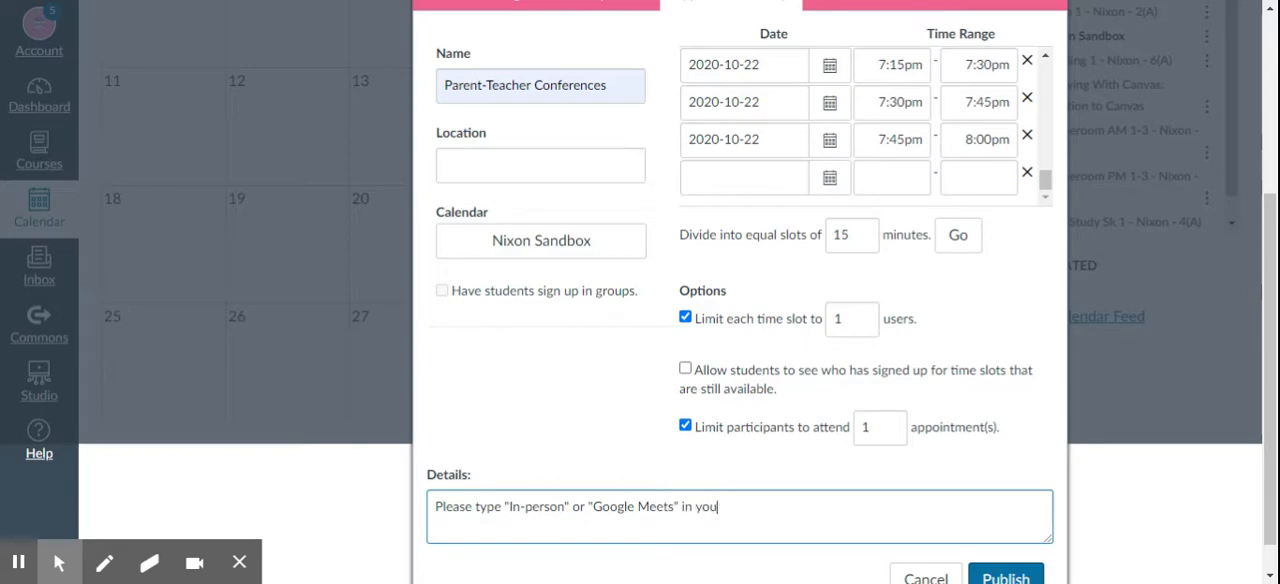
pyautogui.write('r appointment comment.')
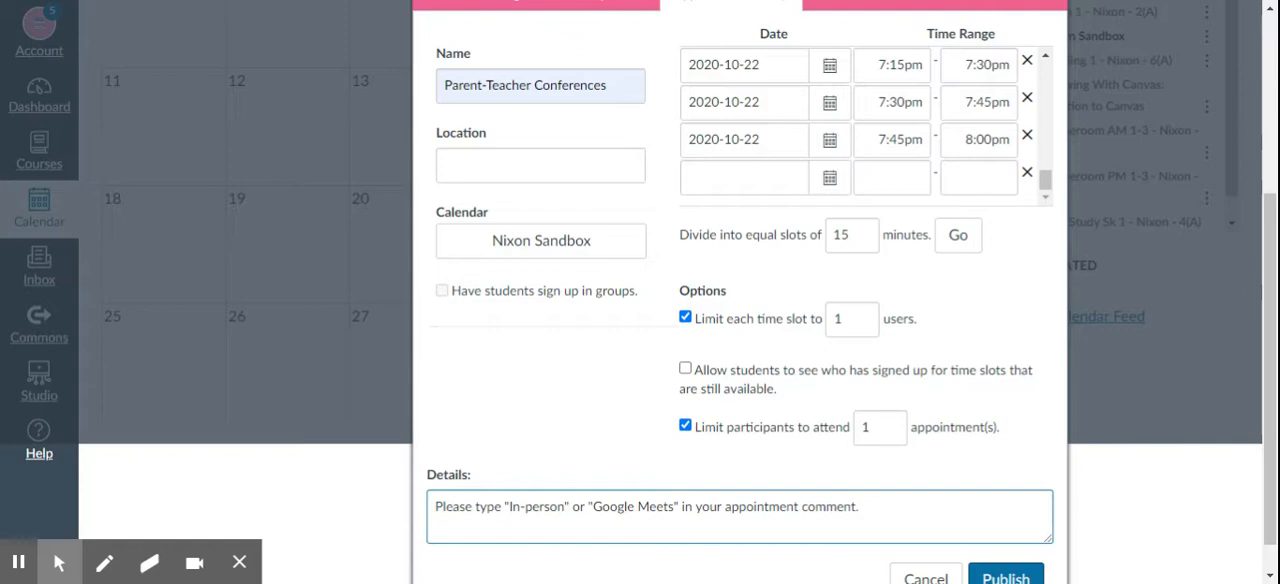
pyautogui.scroll(-1, 603, 428)
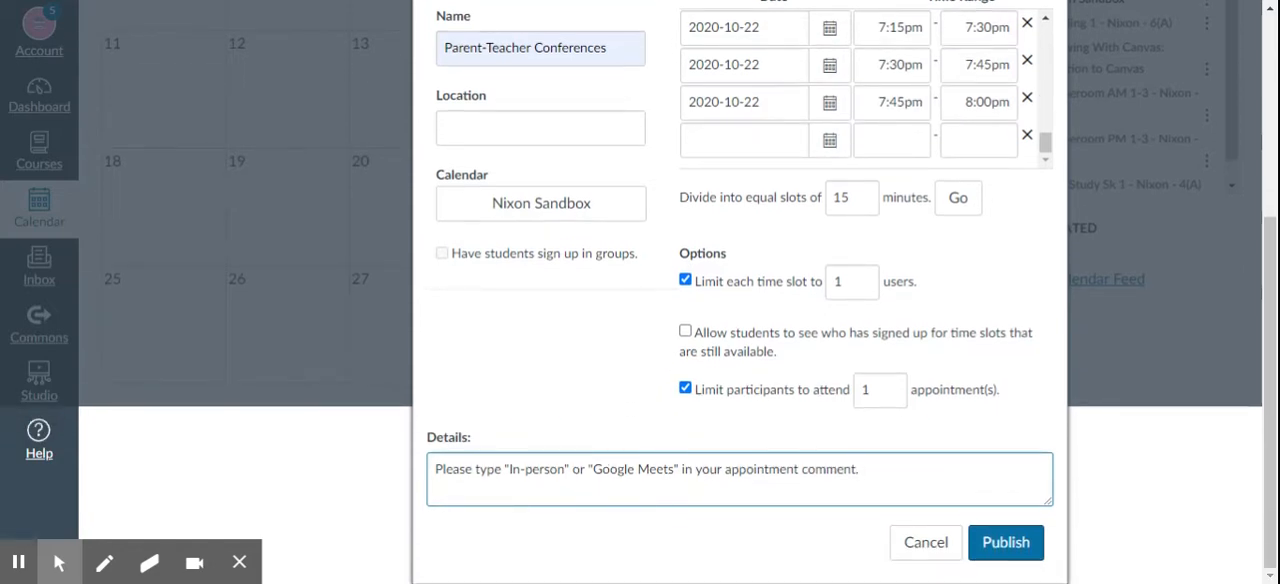
pyautogui.click(1018, 558)
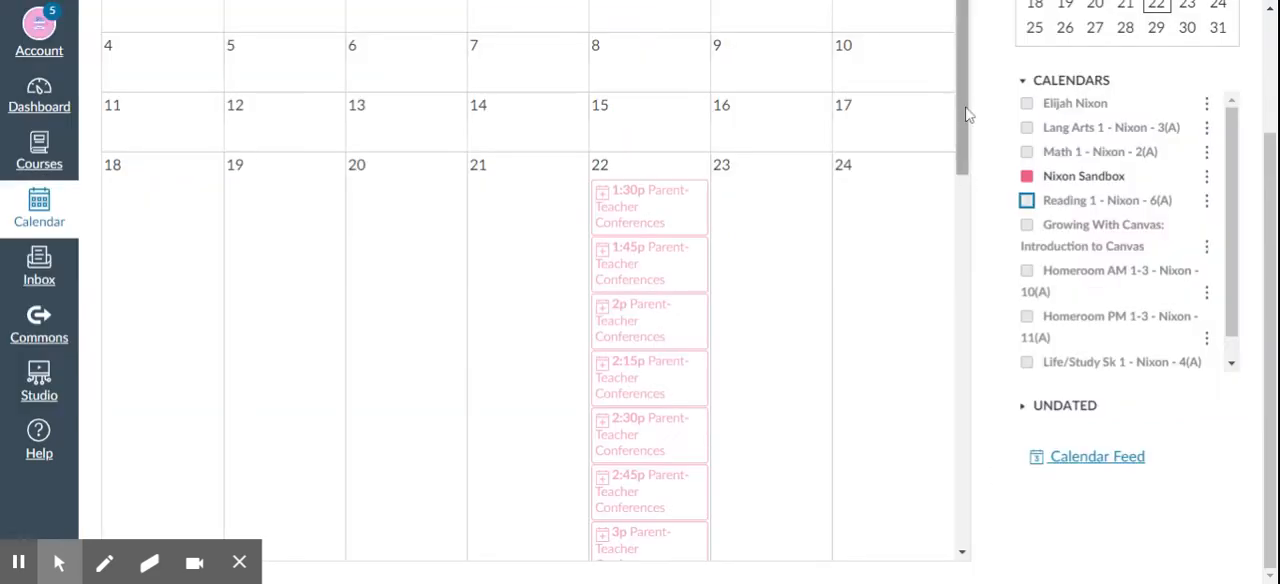
# - Open the unpublished sandbox course and switch it to Student View
pyautogui.moveTo(967, 113); pyautogui.dragTo(966, 512)
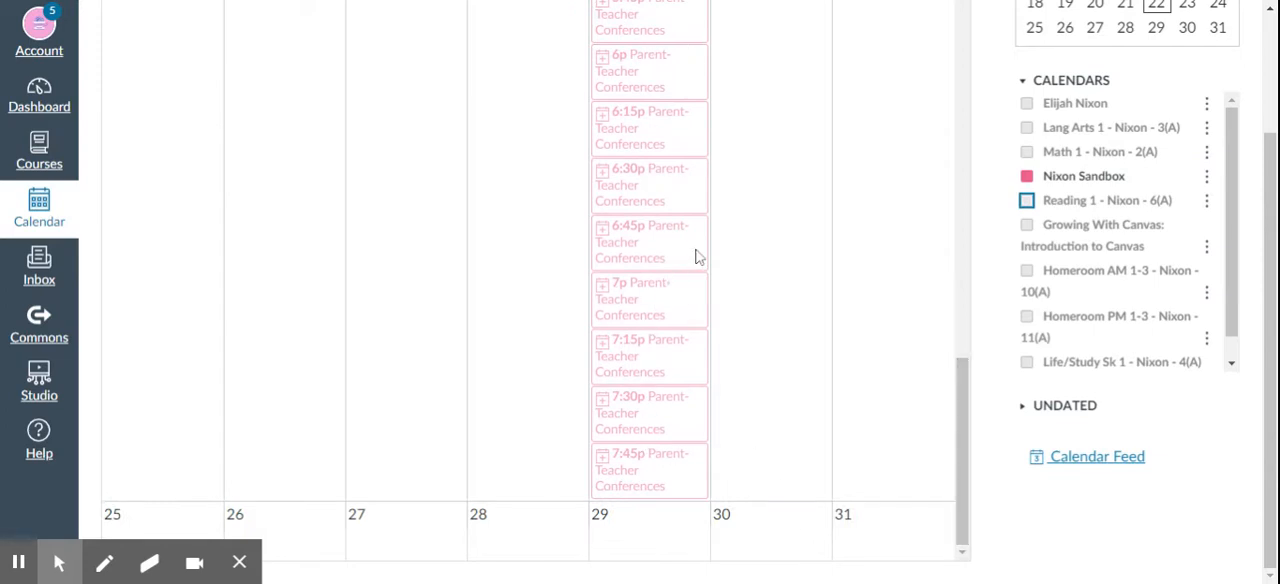
pyautogui.click(40, 158)
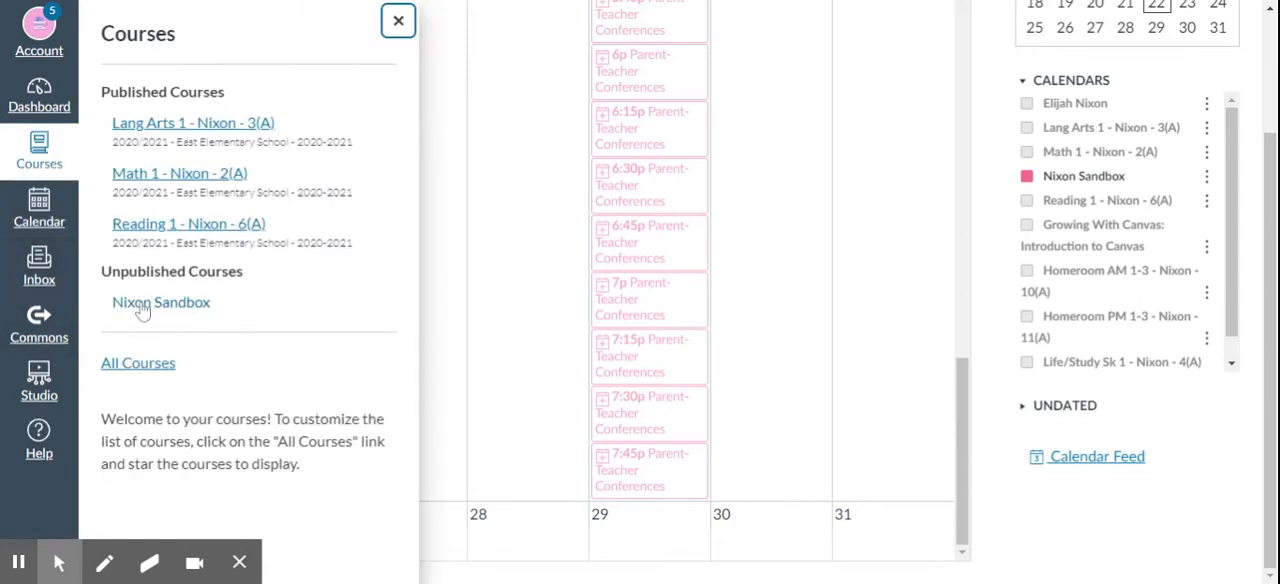
pyautogui.click(143, 308)
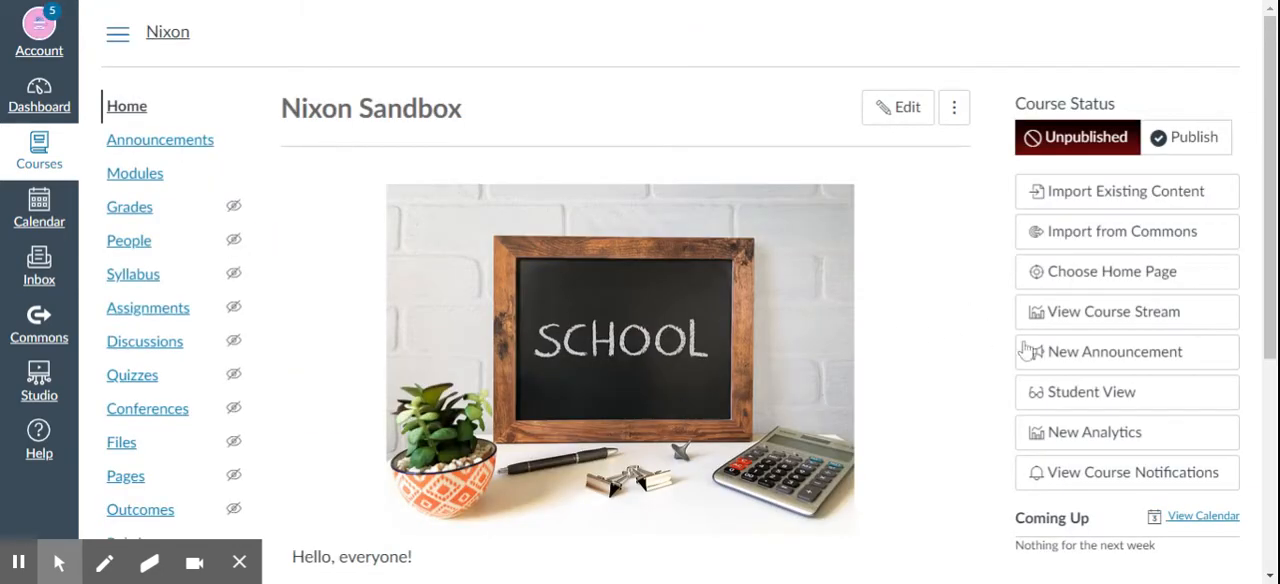
pyautogui.click(1049, 399)
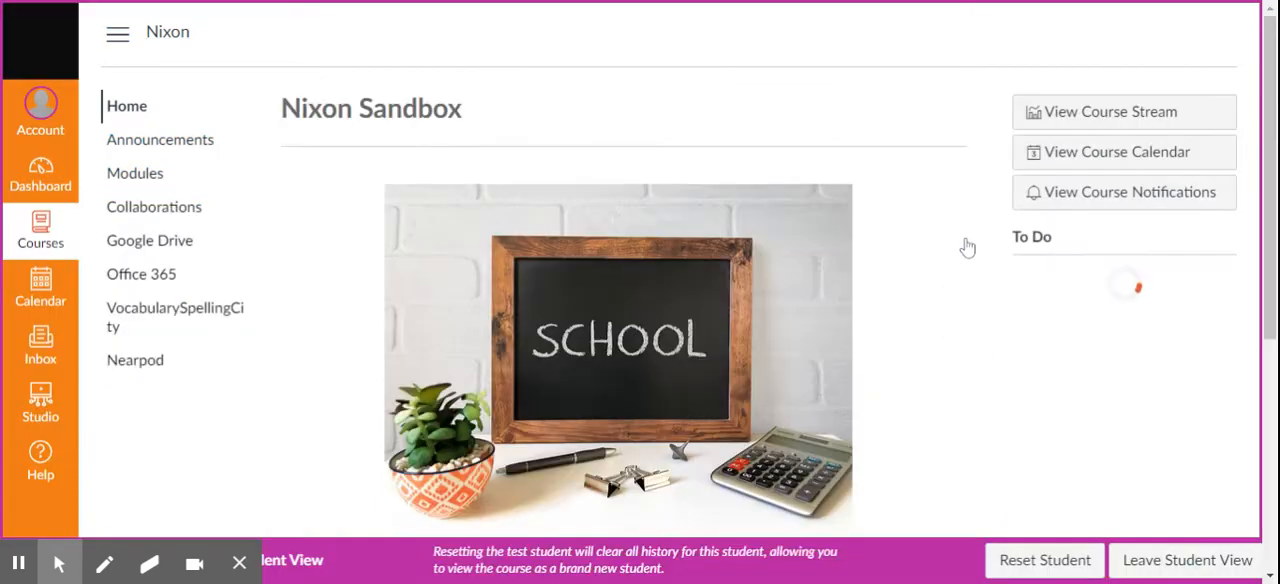
# - Open the course calendar as the test student and find the sandbox course's available appointments
pyautogui.click(1127, 161)
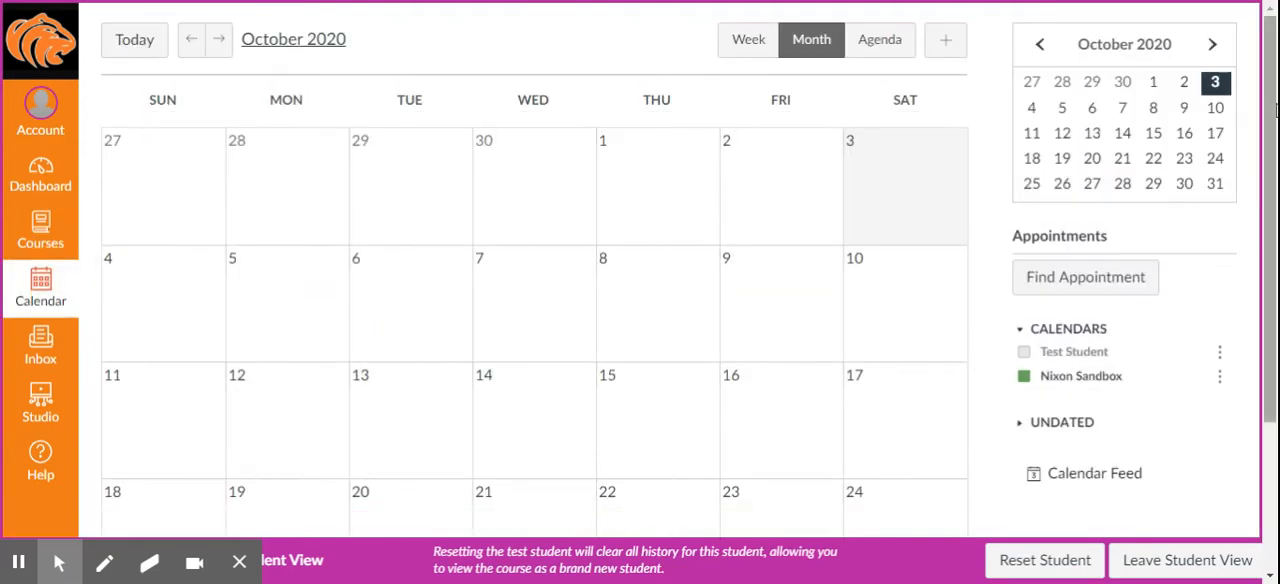
pyautogui.moveTo(1275, 113); pyautogui.dragTo(1275, 265)
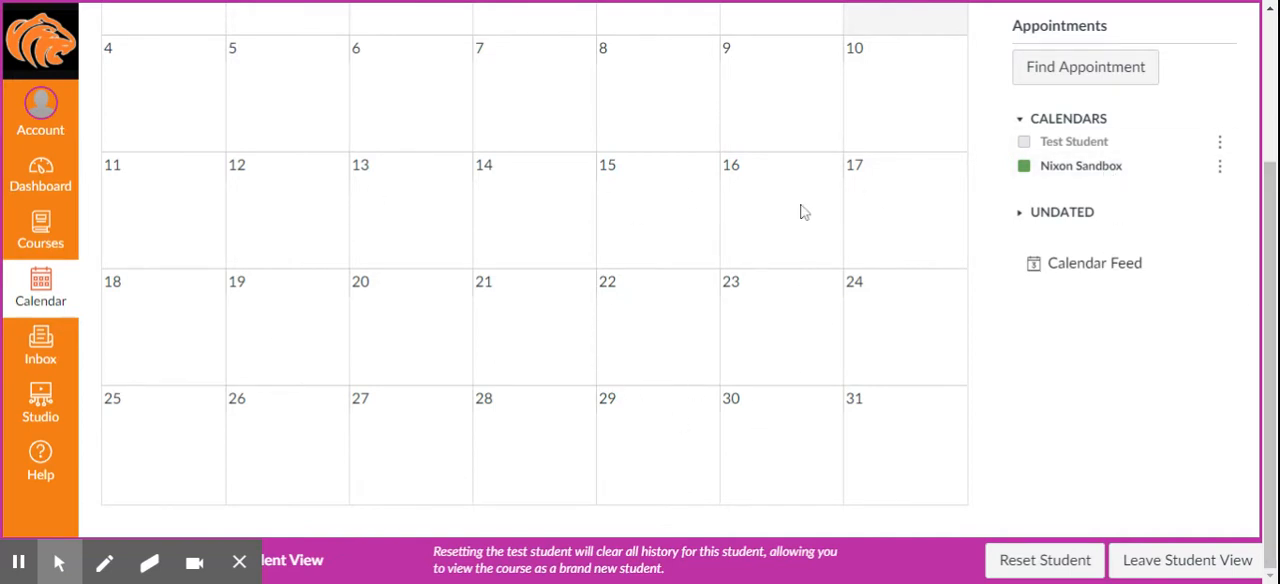
pyautogui.click(1038, 70)
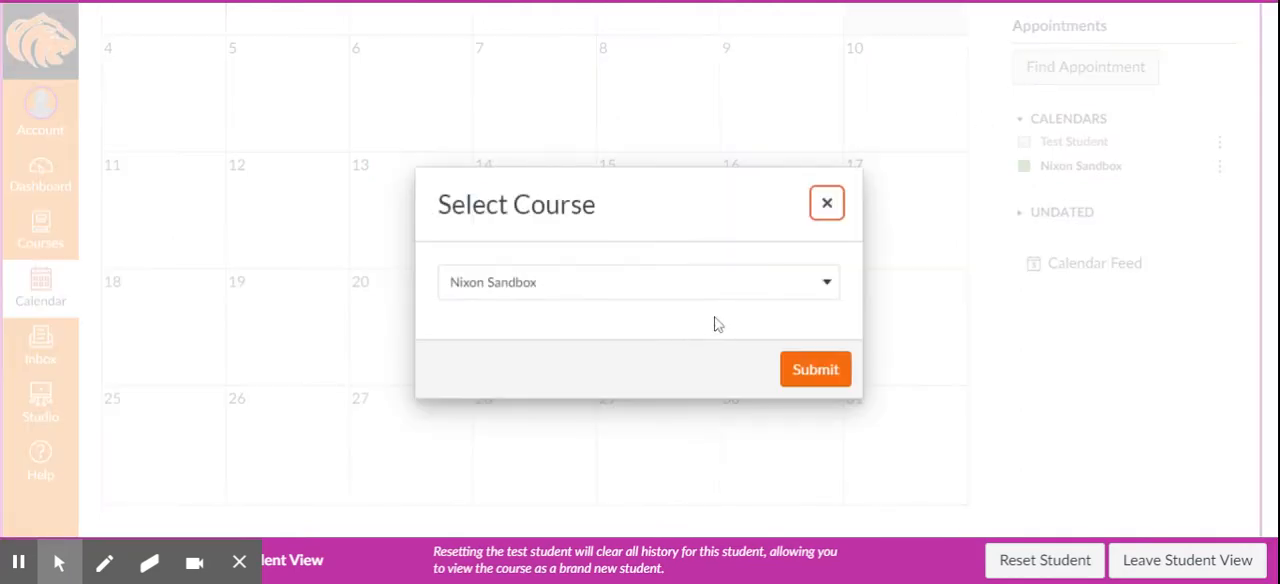
pyautogui.click(812, 372)
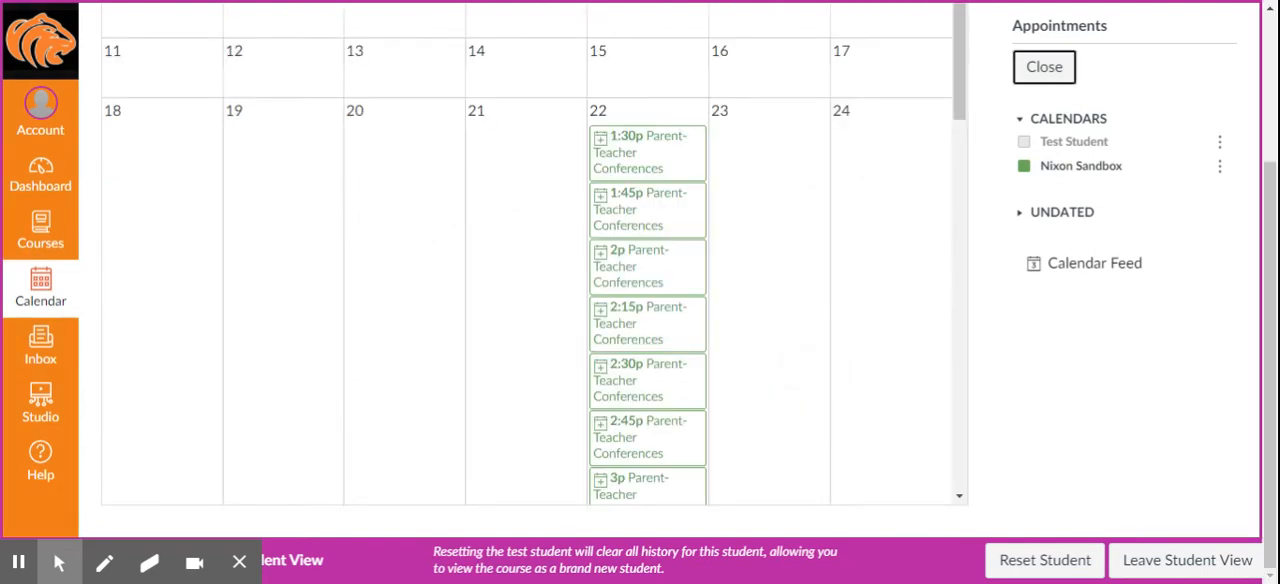
pyautogui.moveTo(962, 52); pyautogui.dragTo(973, 80)
pyautogui.click(674, 180)
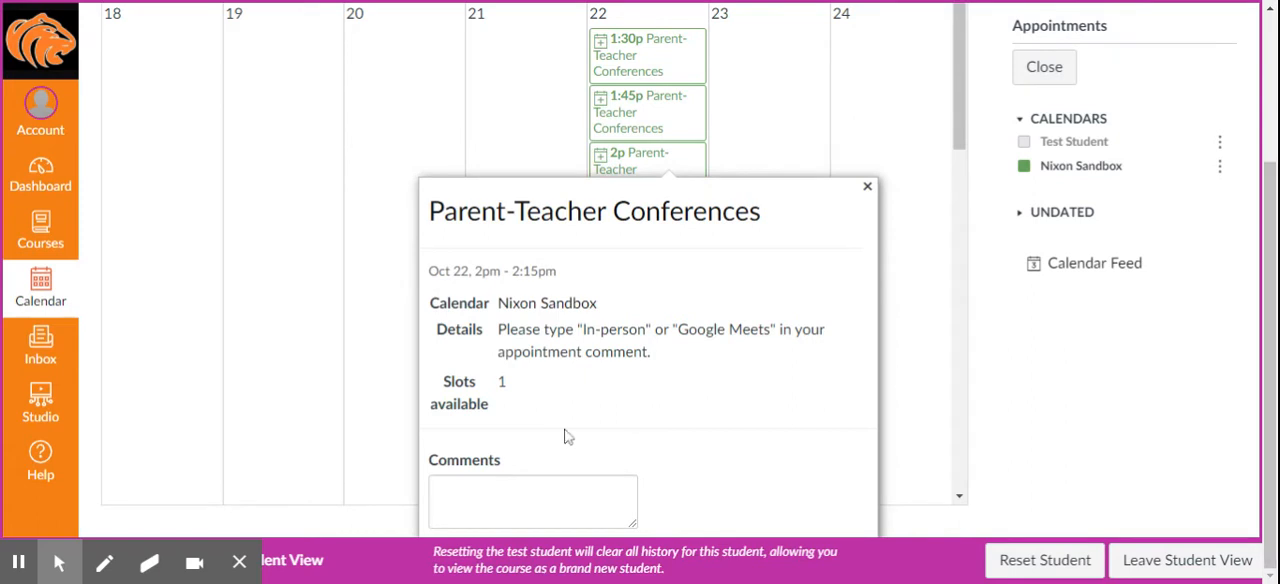
pyautogui.click(571, 481)
pyautogui.write('In')
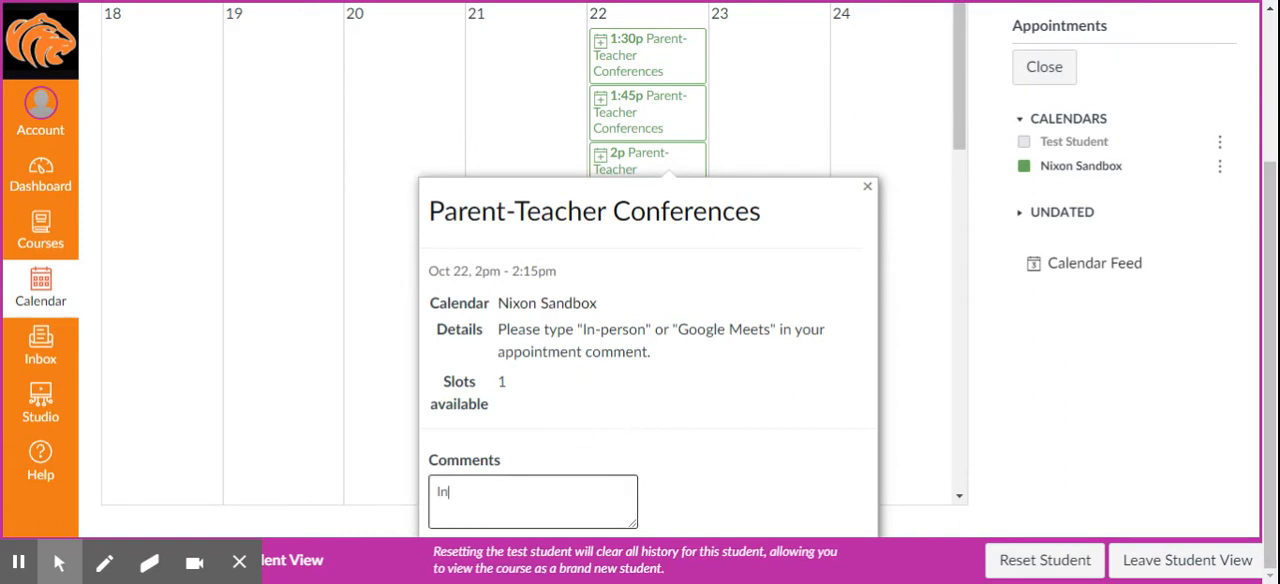
pyautogui.write('-person')
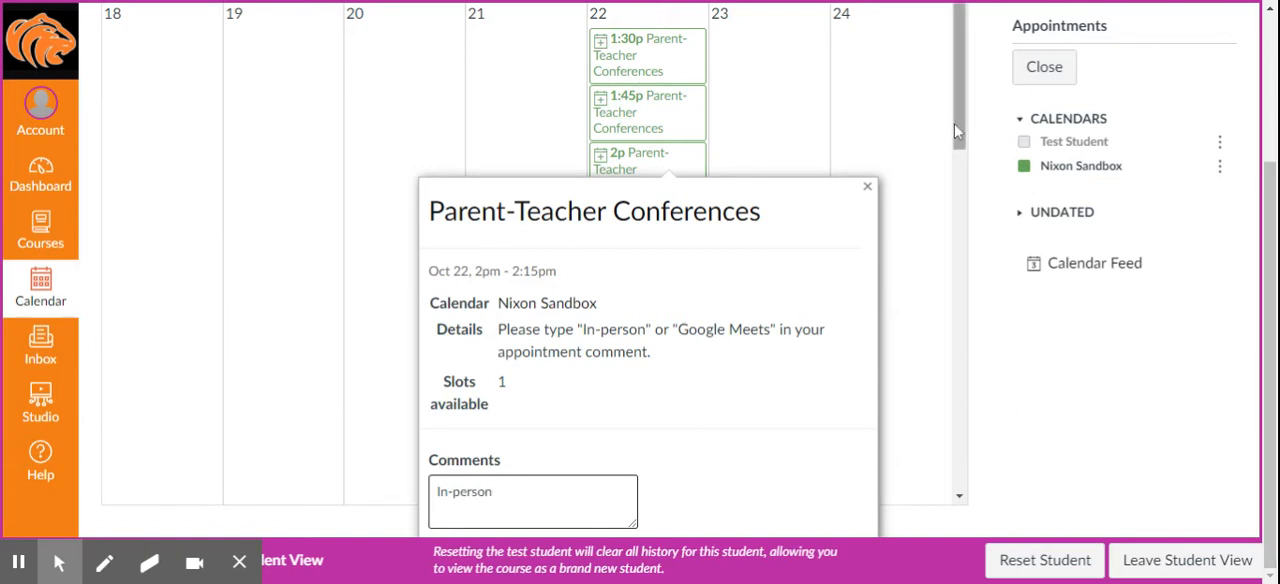
pyautogui.moveTo(959, 144)
pyautogui.mouseDown()
pyautogui.moveTo(970, 191)
pyautogui.moveTo(968, 133)
pyautogui.mouseUp()
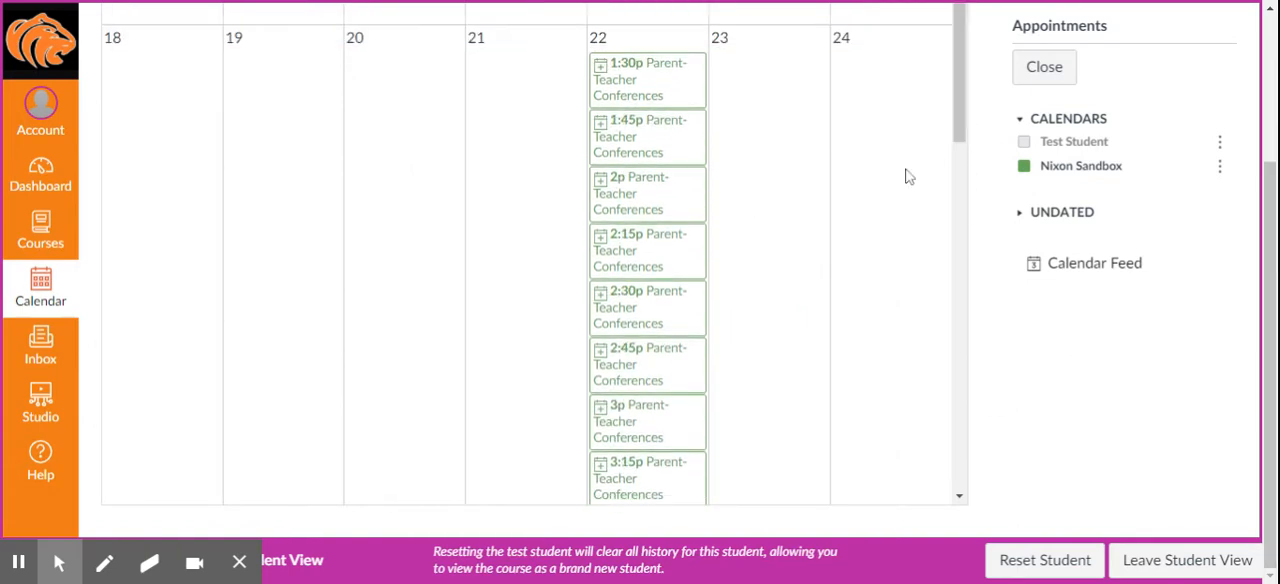
# - Reserve the October 22, 2pm Parent-Teacher Conferences slot as the test student with the comment "In-person"
pyautogui.doubleClick(638, 191)
pyautogui.click(533, 325)
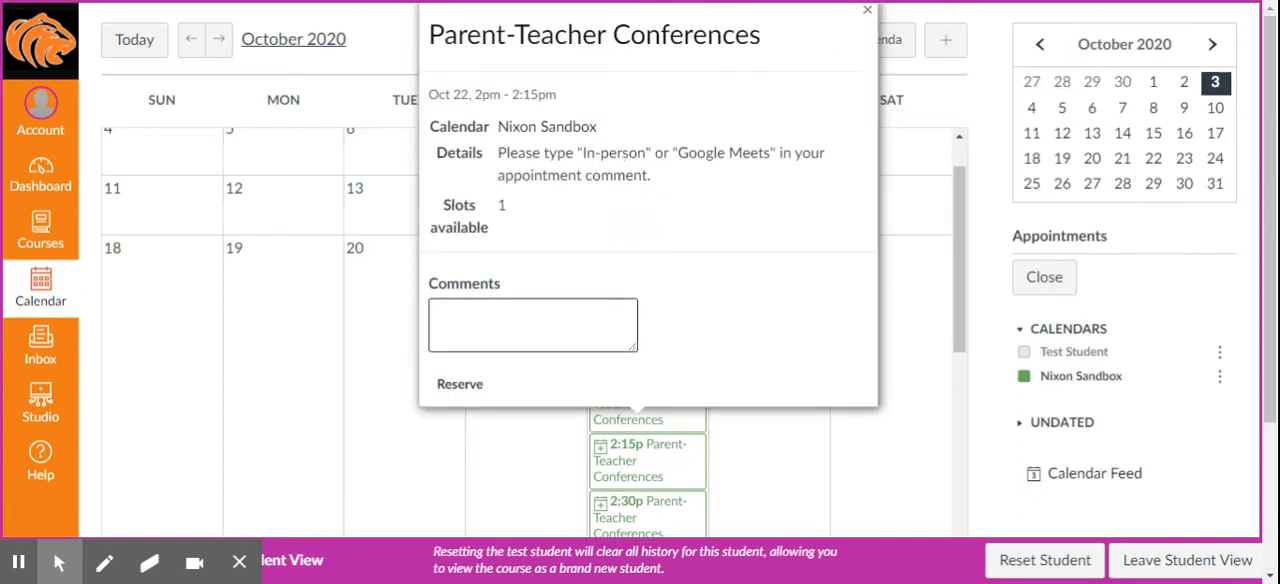
pyautogui.write('In-person')
pyautogui.click(460, 388)
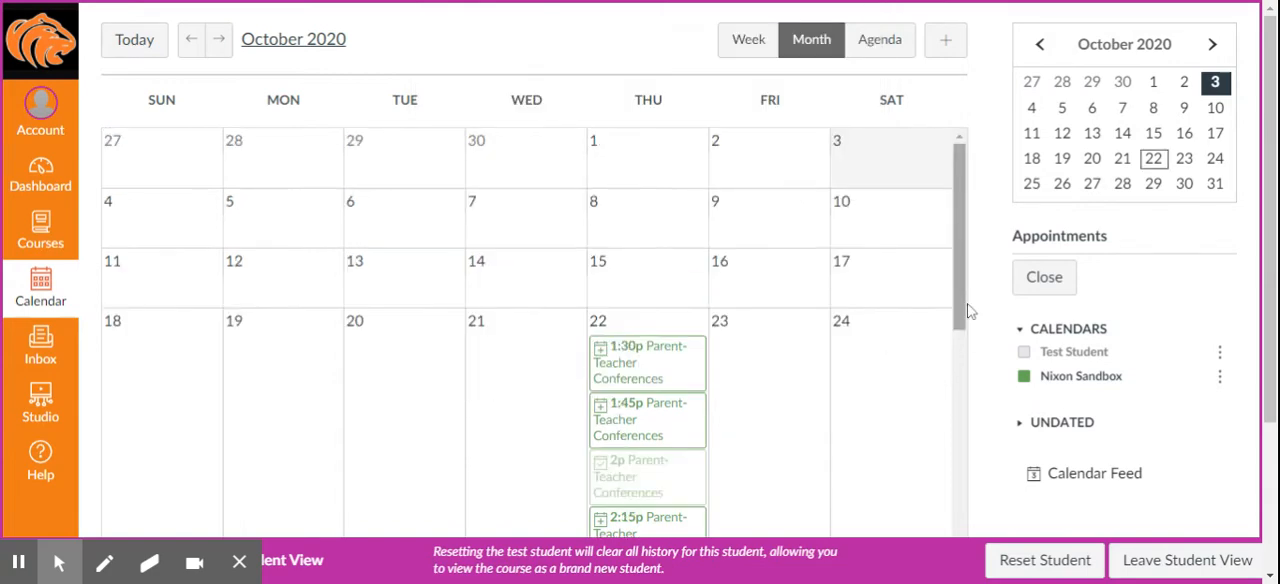
# - Try to reserve the October 22, 2:30pm slot with the comment "In-Person", and decline rescheduling the existing reservation
pyautogui.moveTo(961, 305); pyautogui.dragTo(955, 358)
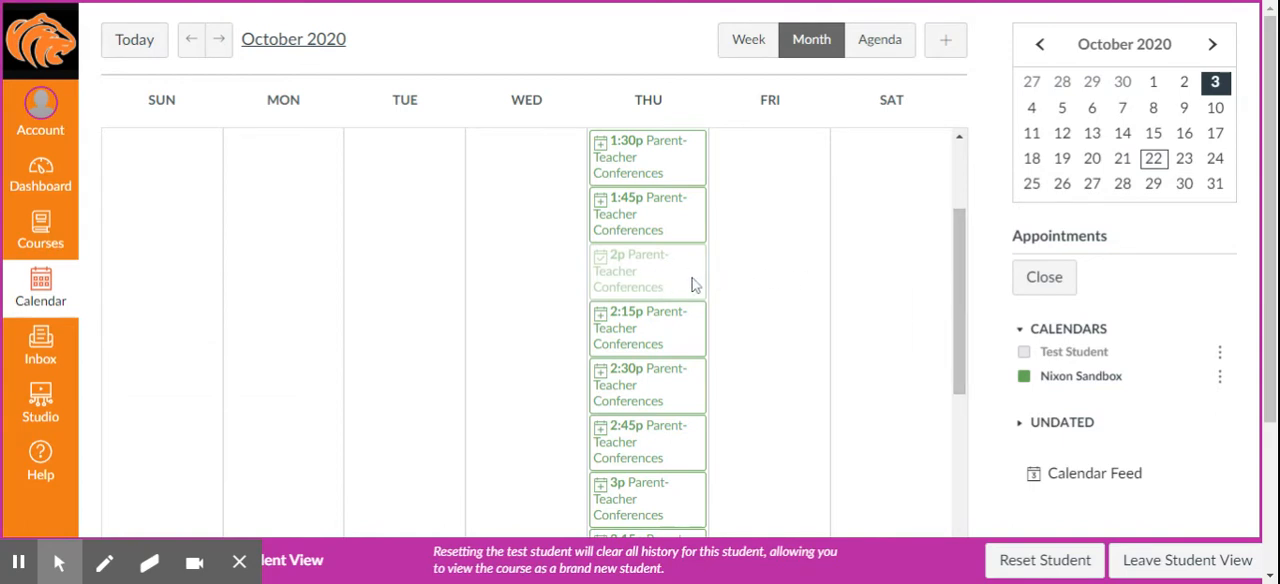
pyautogui.click(657, 388)
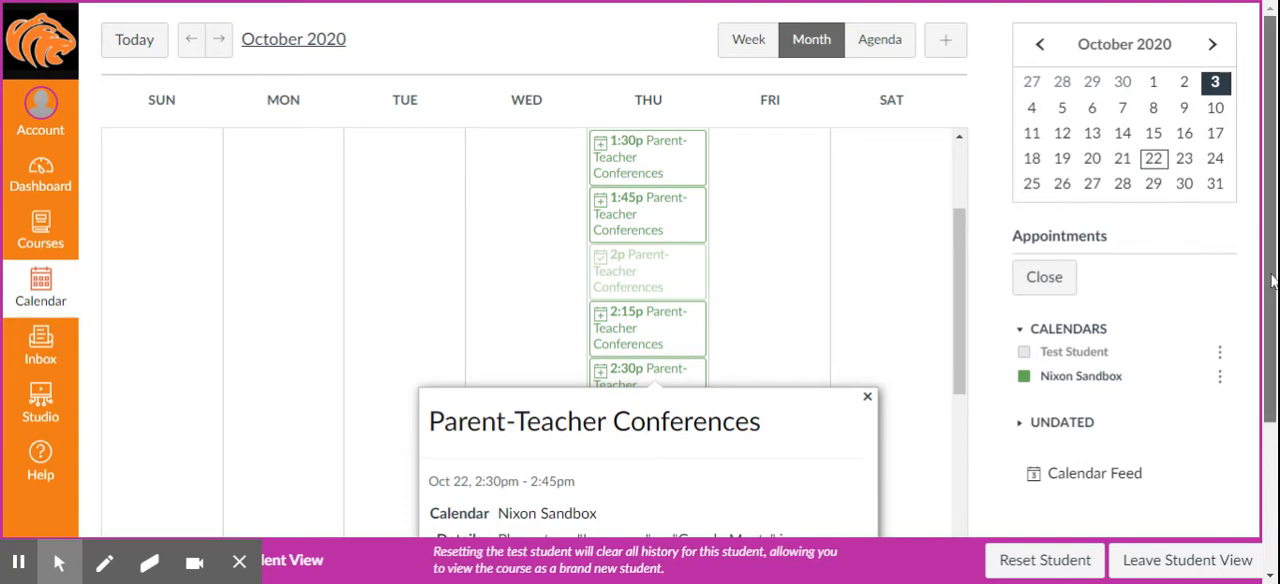
pyautogui.scroll(-2, 1270, 300)
pyautogui.click(532, 501)
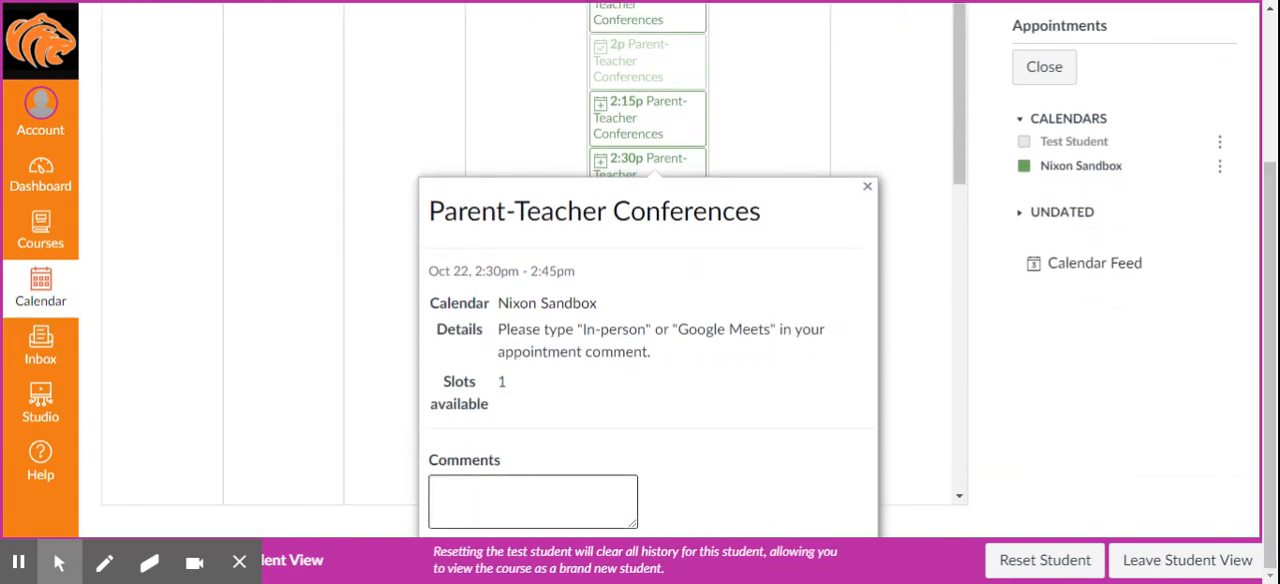
pyautogui.write('In-Person')
pyautogui.press('Tab')
pyautogui.press('Return')
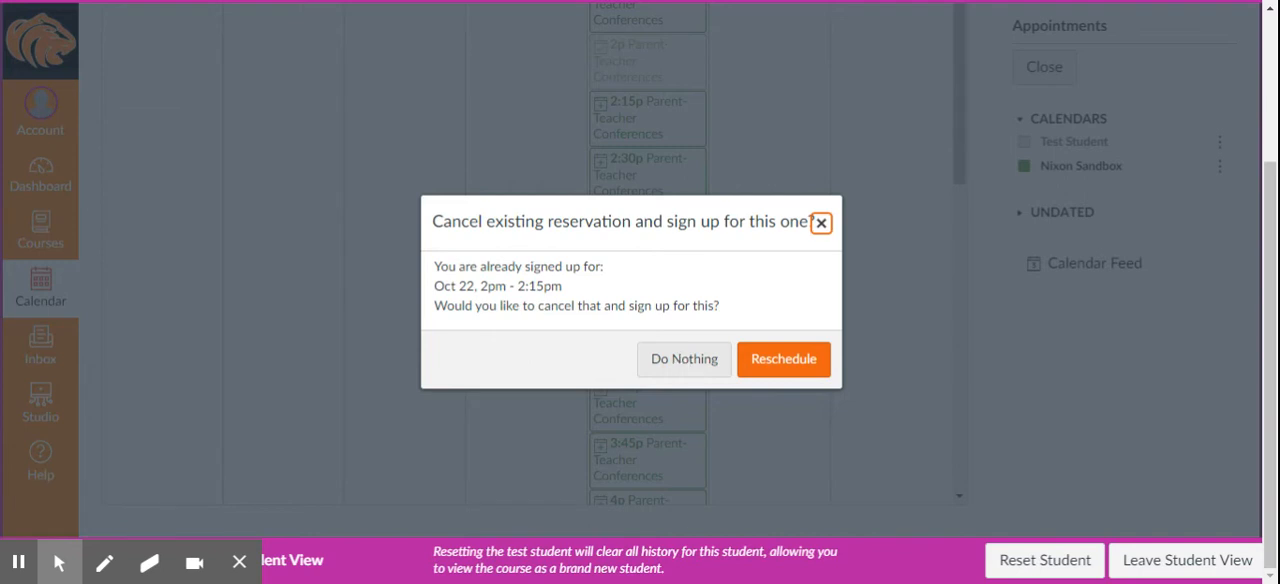
pyautogui.click(670, 372)
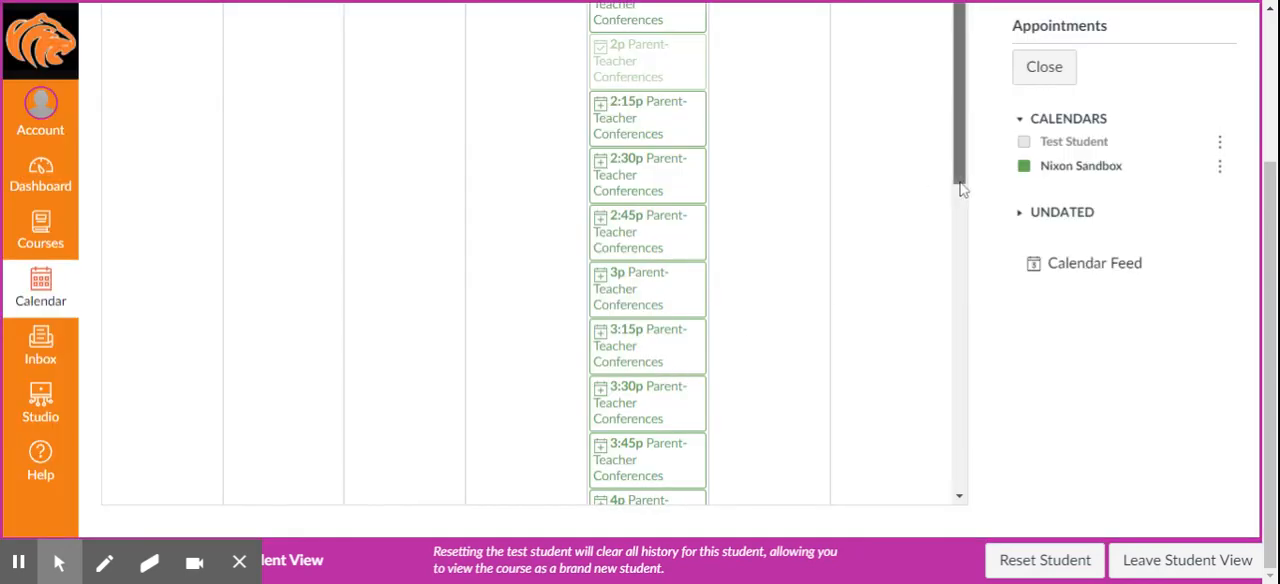
# - Leave Student View and open the reserved October 22, 2pm conference slot in the teacher's calendar
pyautogui.moveTo(958, 186); pyautogui.dragTo(952, 95)
pyautogui.click(1166, 562)
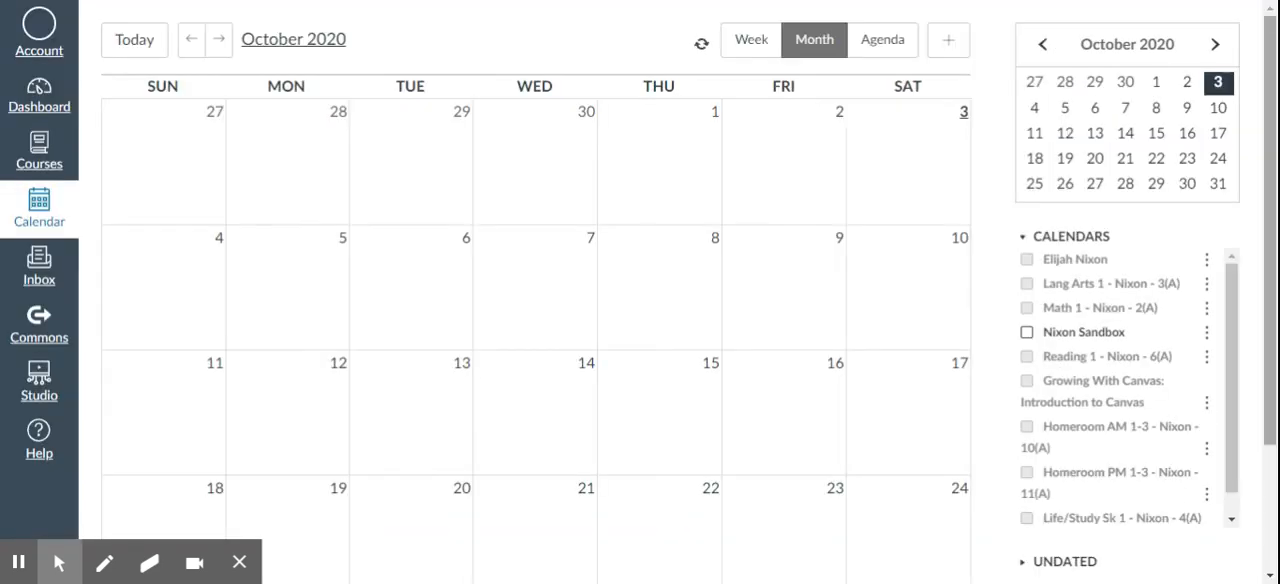
pyautogui.moveTo(1275, 116); pyautogui.dragTo(1276, 232)
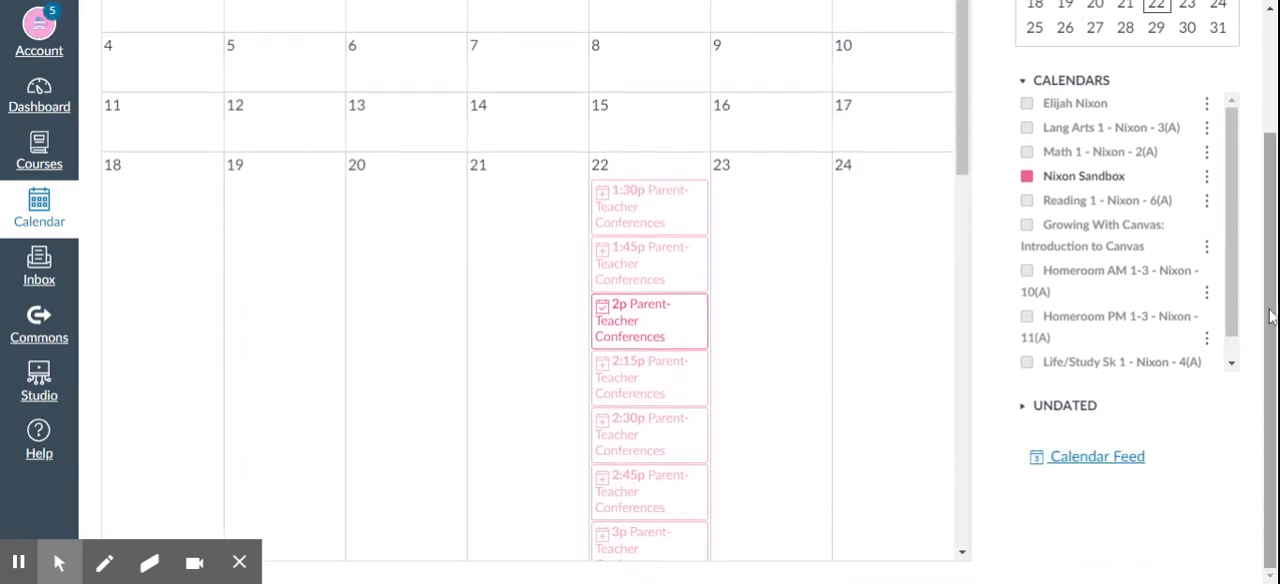
pyautogui.click(655, 322)
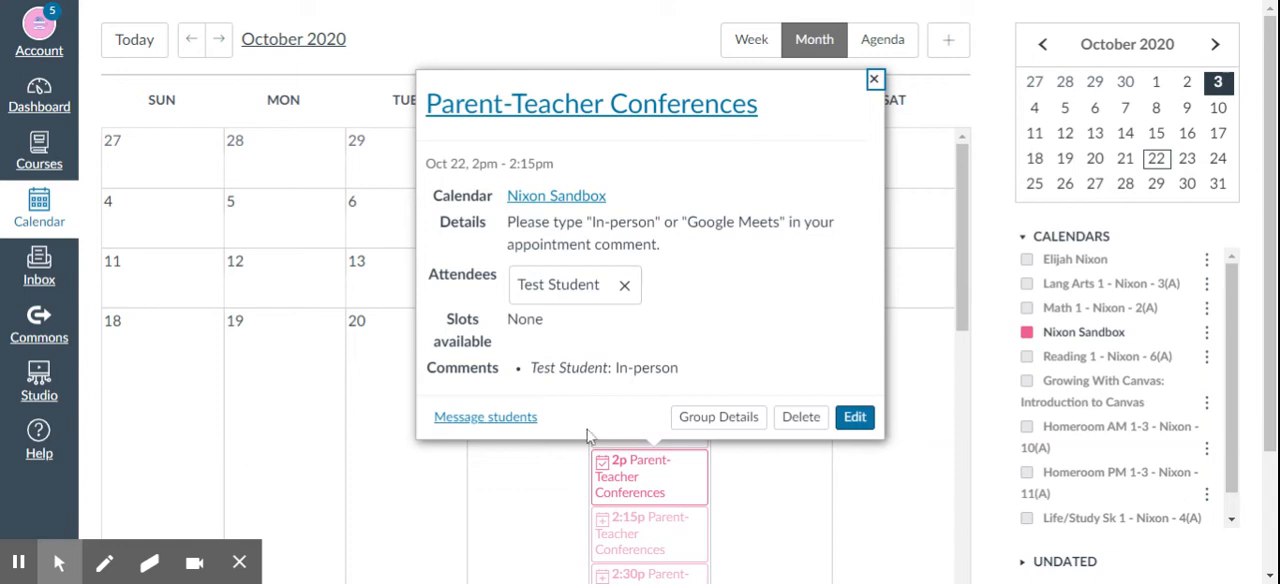
# - Open the appointment group's details and examine its time blocks, options and the reservation status of each appointment
pyautogui.click(713, 421)
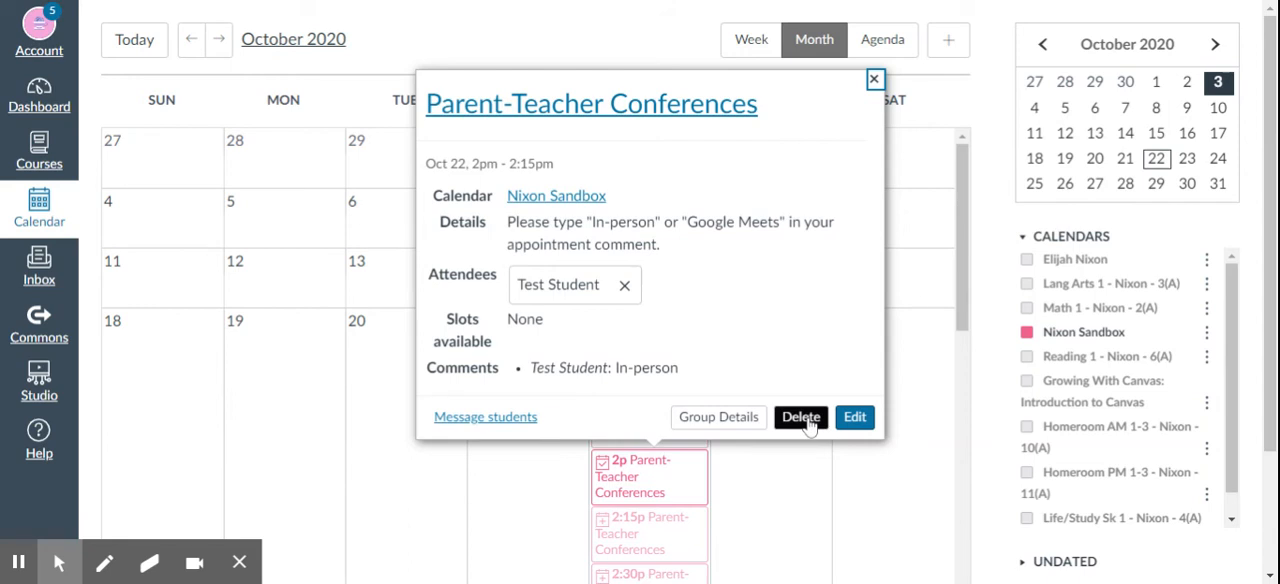
pyautogui.click(731, 427)
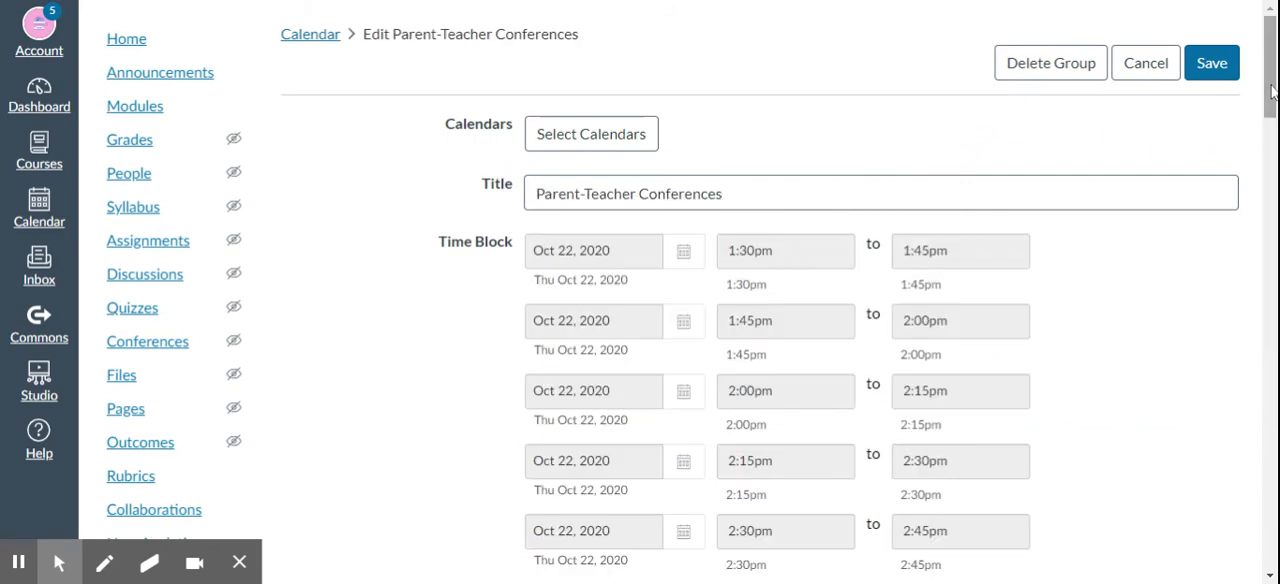
pyautogui.moveTo(1271, 90); pyautogui.dragTo(1265, 118)
pyautogui.moveTo(1265, 165); pyautogui.dragTo(1268, 474)
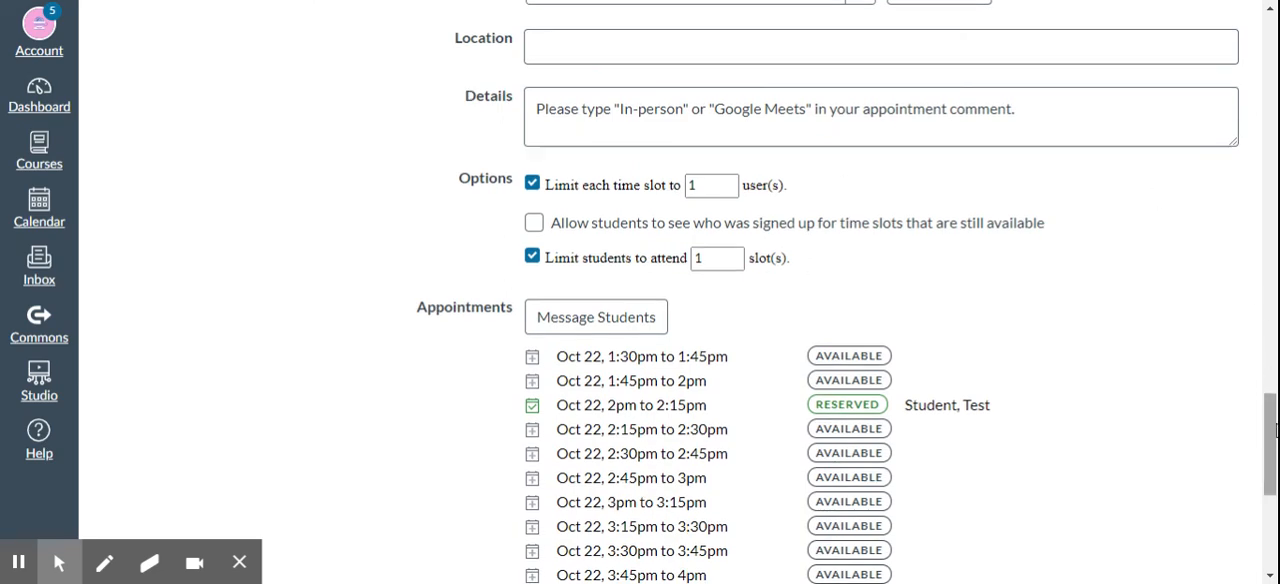
pyautogui.moveTo(1275, 430); pyautogui.dragTo(1275, 488)
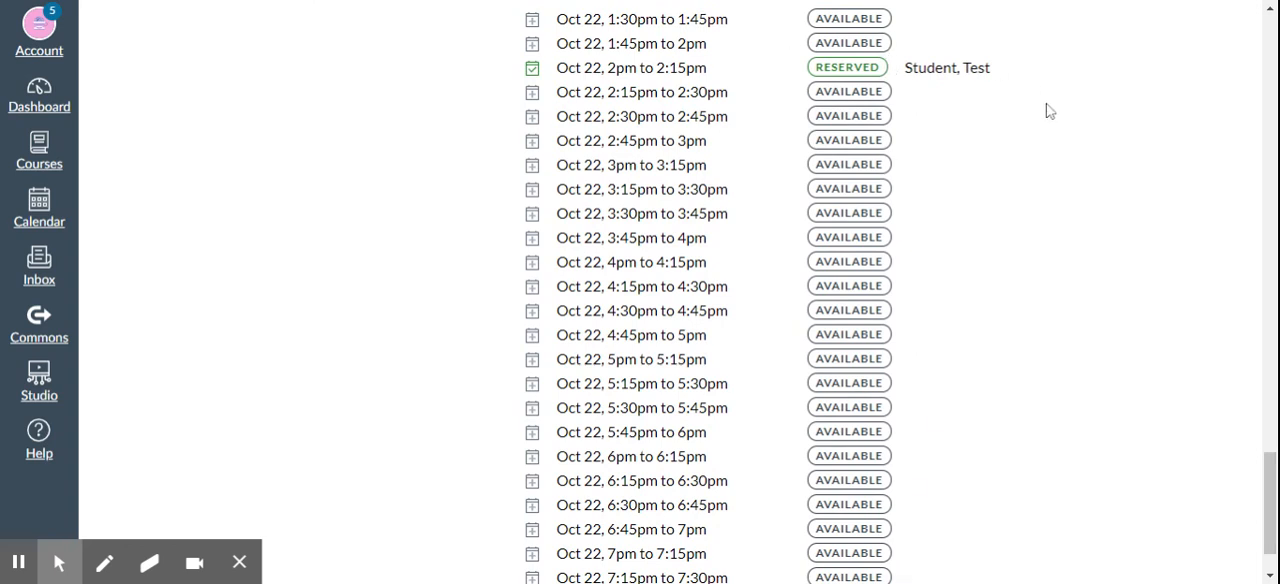
pyautogui.moveTo(1273, 488); pyautogui.dragTo(1271, 503)
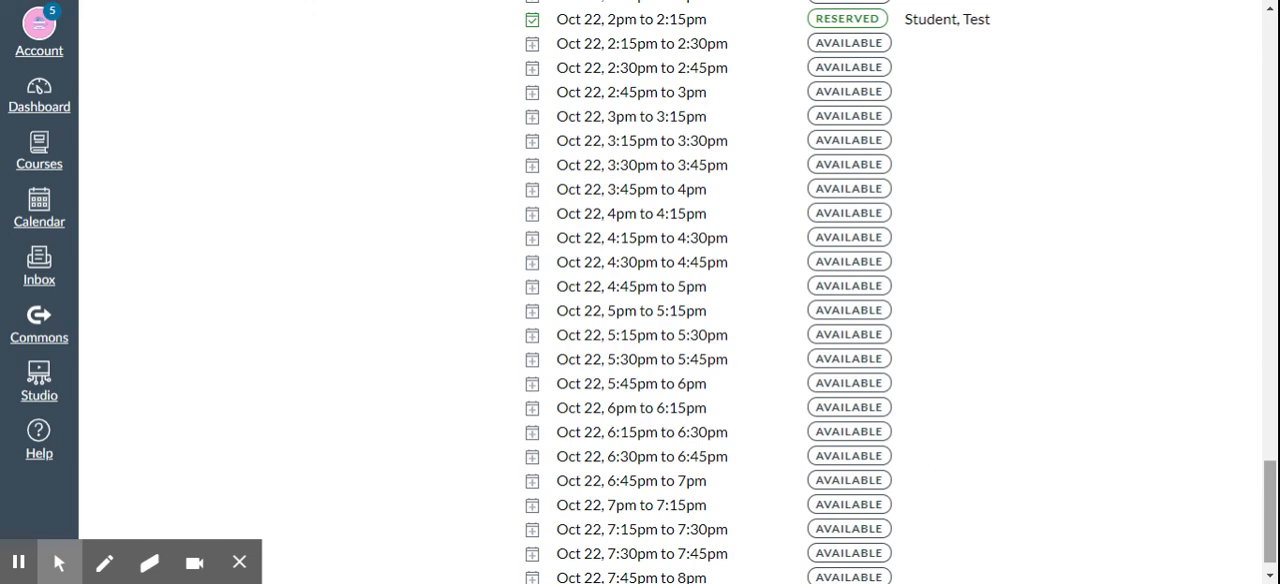
pyautogui.scroll(2, 900, 292)
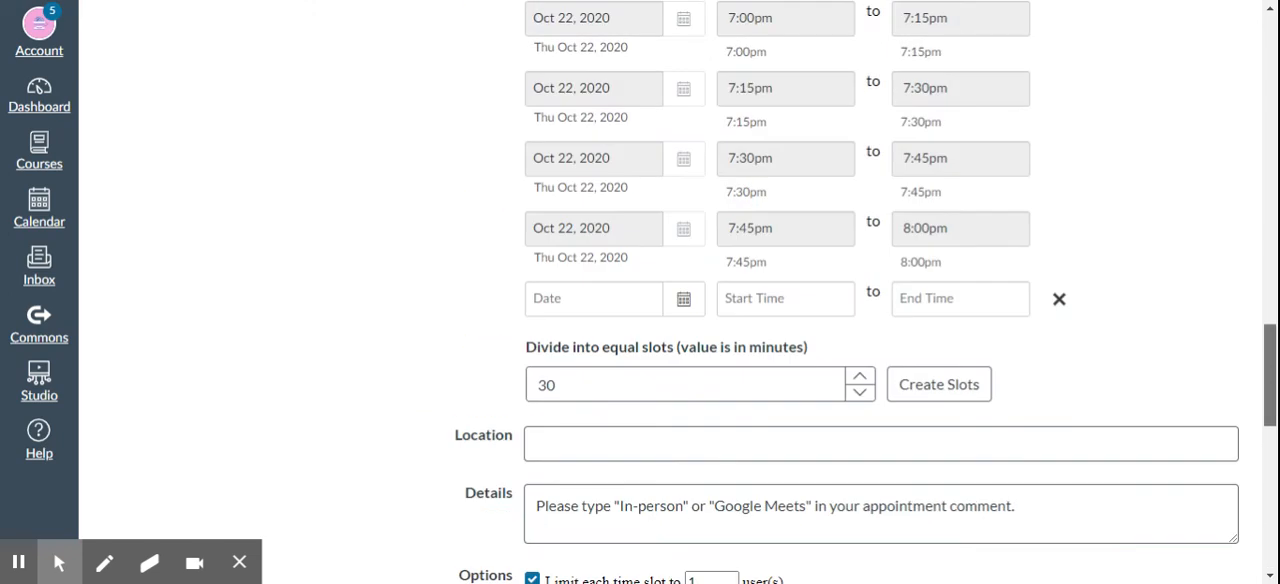
pyautogui.scroll(15, 880, 300)
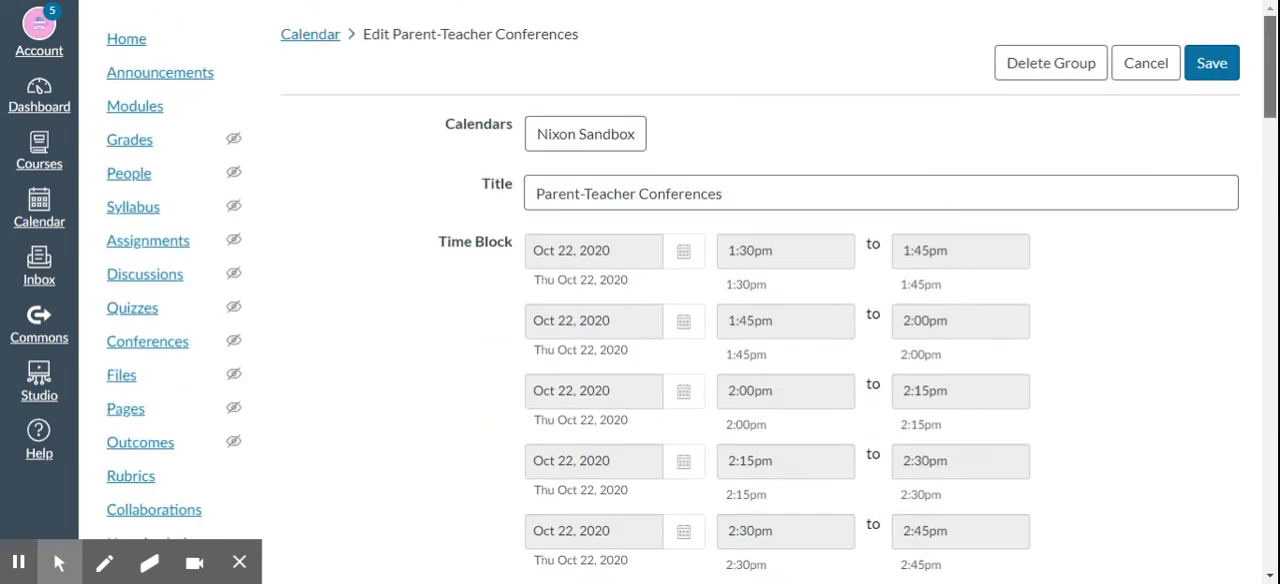
pyautogui.scroll(-15, 880, 300)
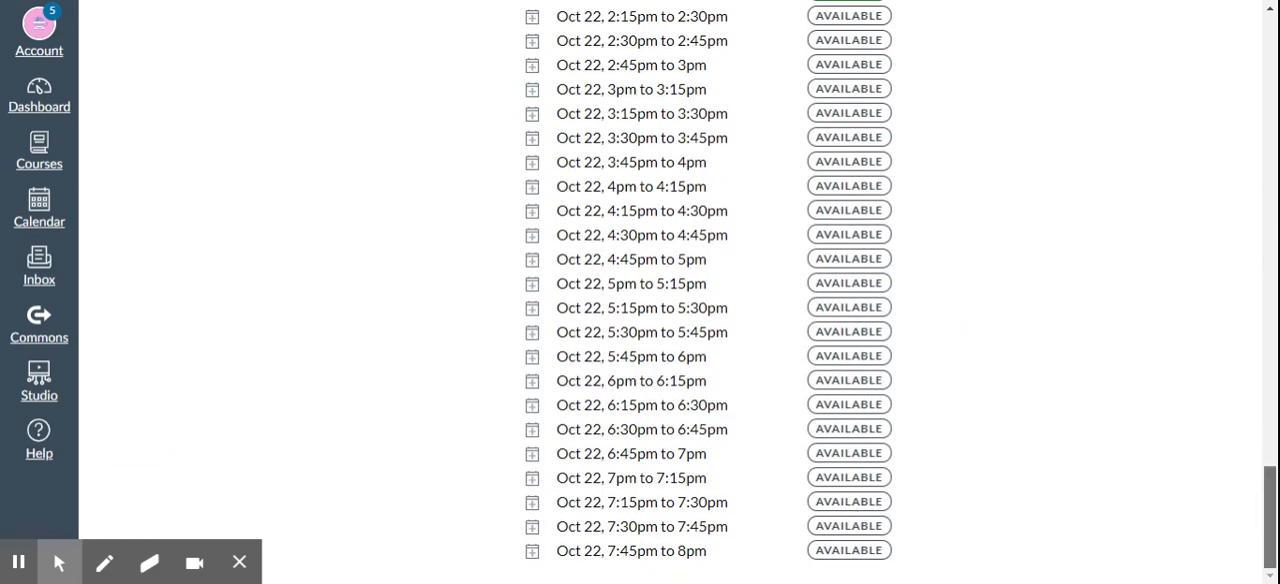
pyautogui.moveTo(1270, 515); pyautogui.dragTo(1270, 452)
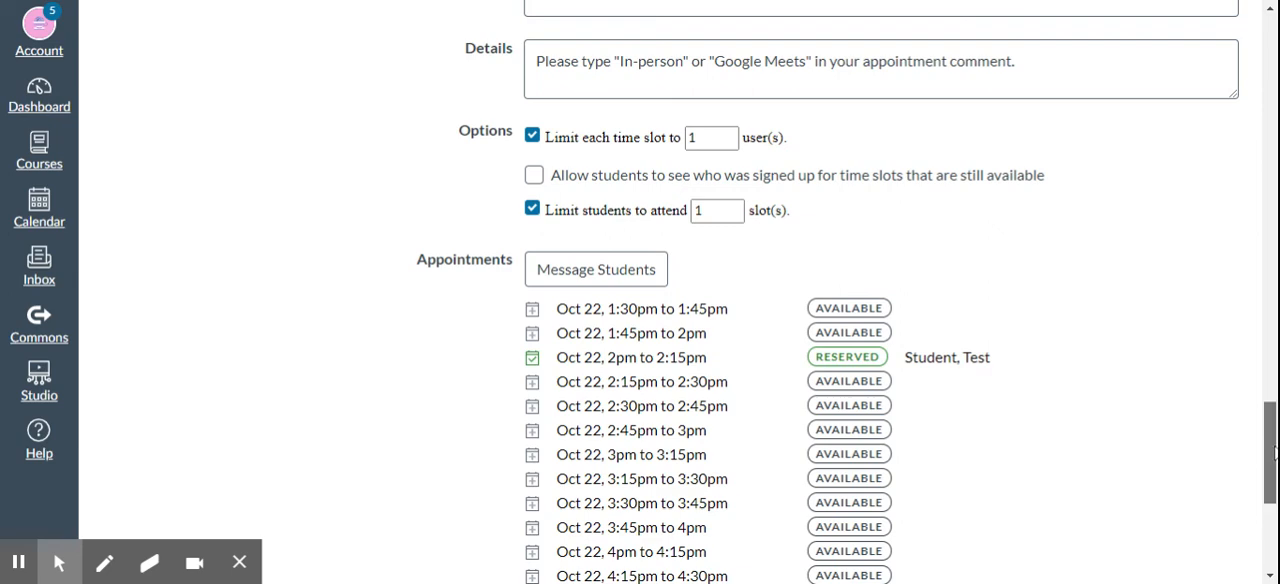
pyautogui.moveTo(1270, 452); pyautogui.dragTo(1270, 444)
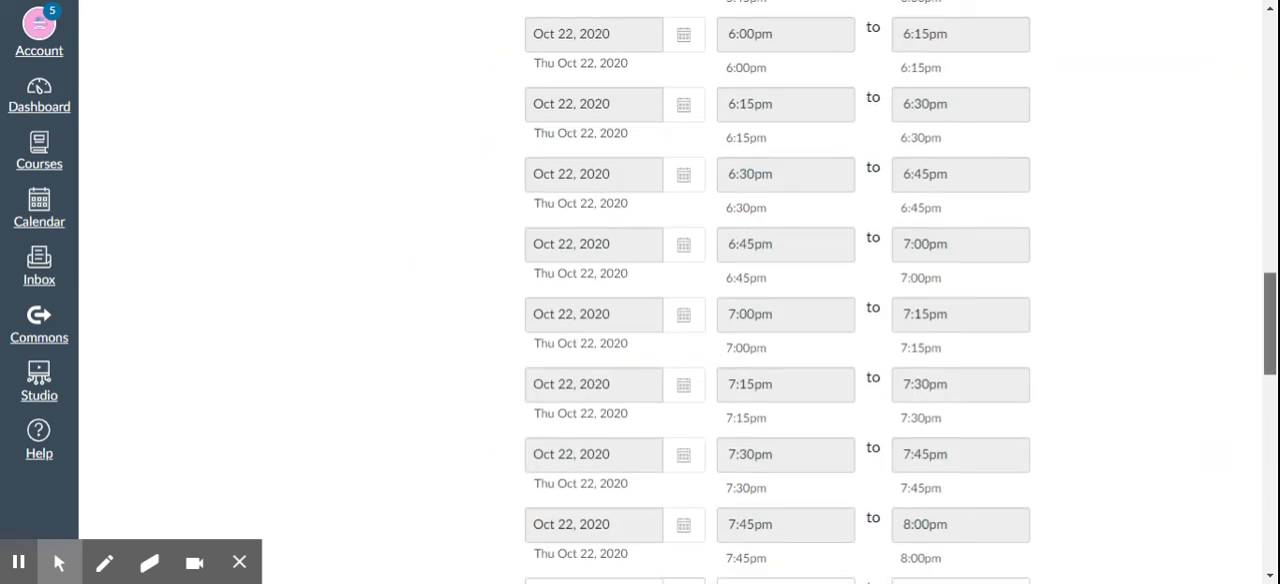
pyautogui.scroll(15, 680, 300)
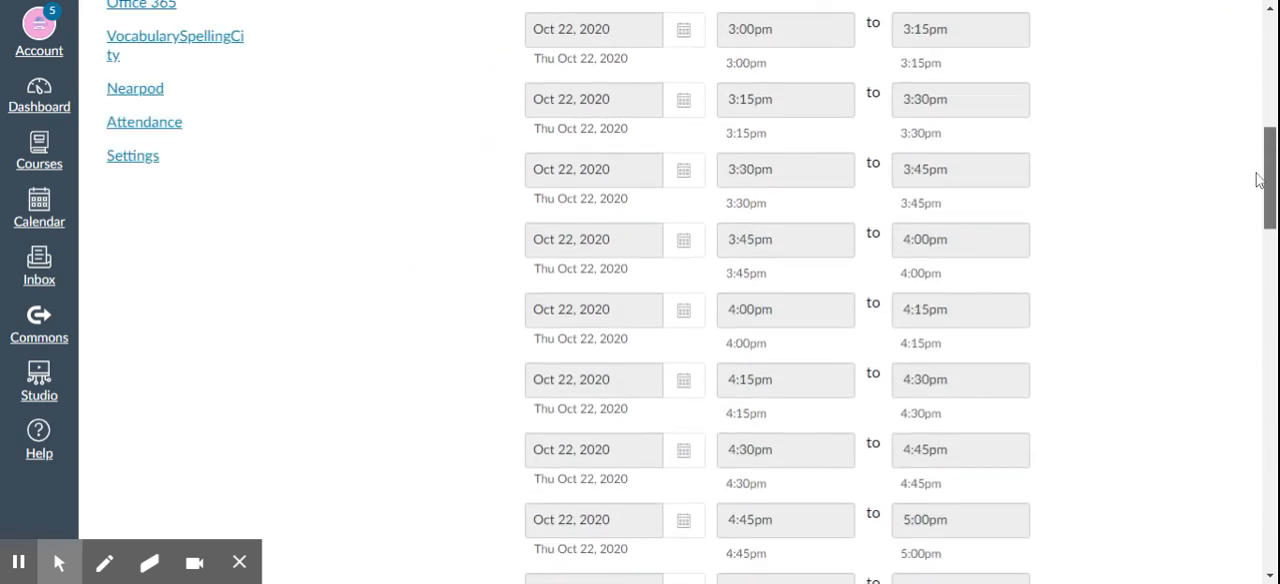